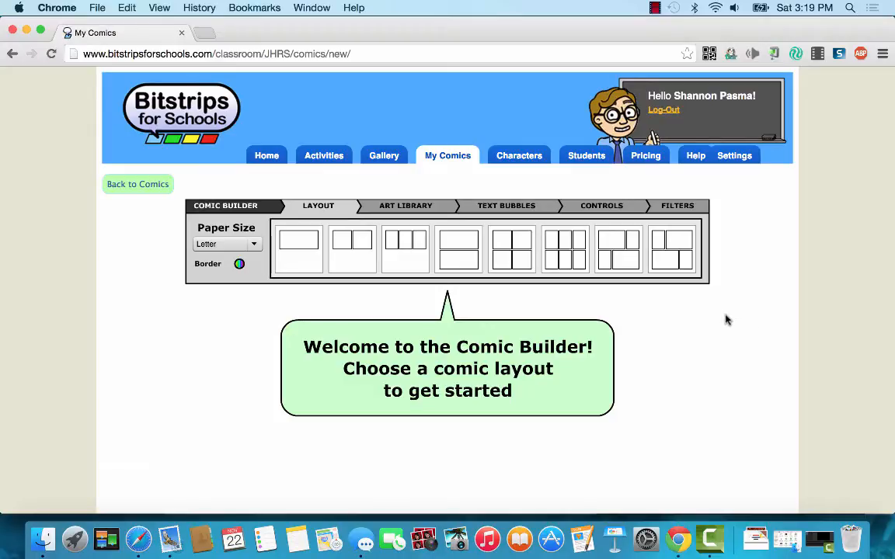
Choose the four-panel, two-by-two comic layout and title the strip "Sample Comic"
left_click(520, 256)
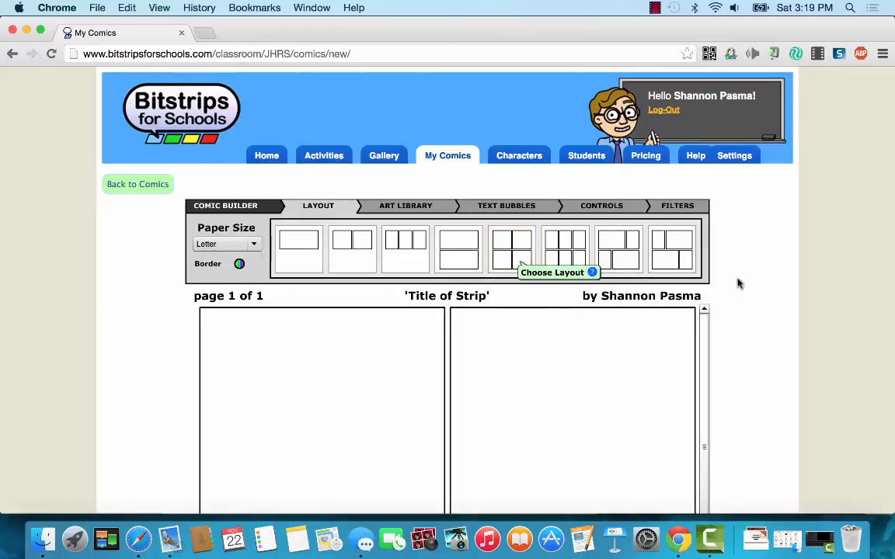
left_click(447, 296)
type("Sample")
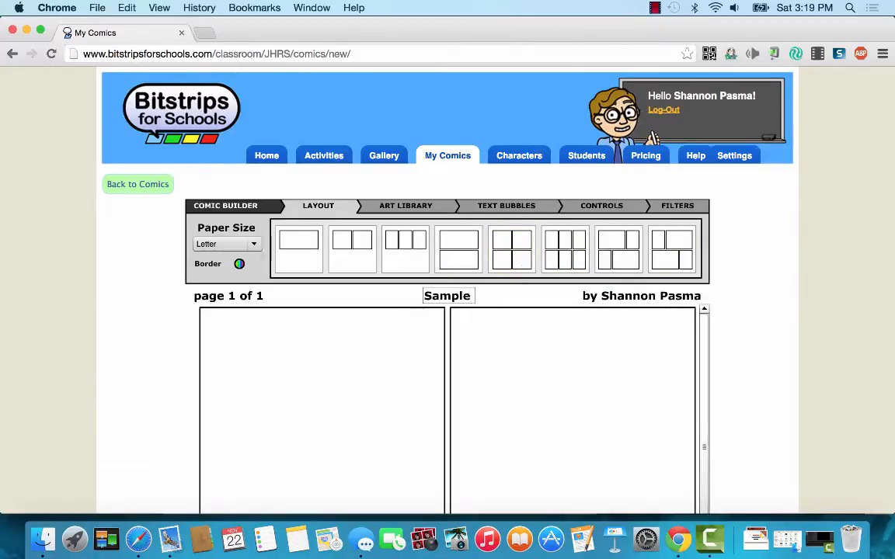
type(" COmi")
key("BackSpace")
key("BackSpace")
key("BackSpace")
type("o")
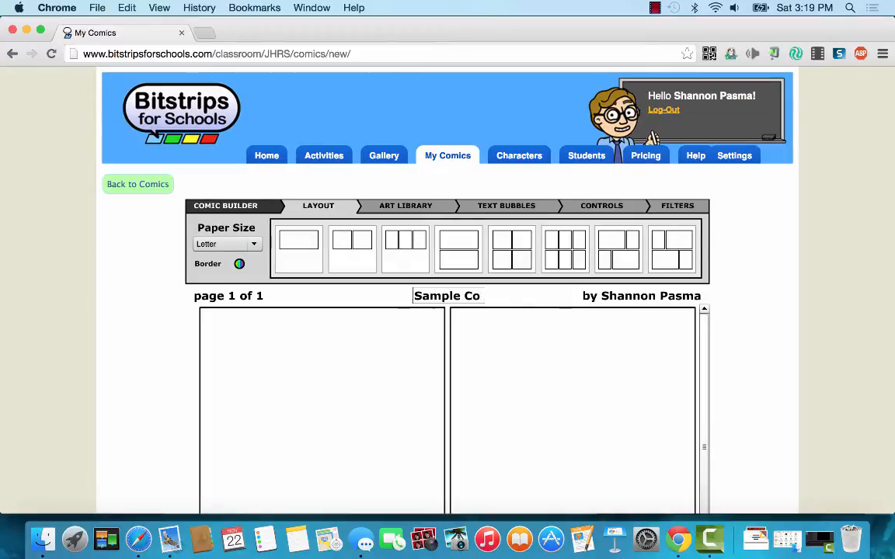
type("mic")
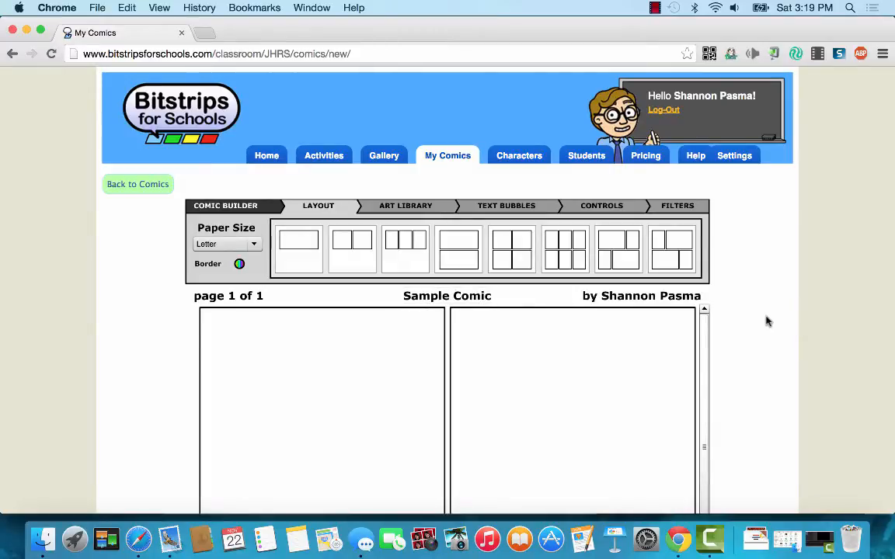
Look through the art library's scenes, props, furniture, effects, shapes, outfits and images
left_click(432, 208)
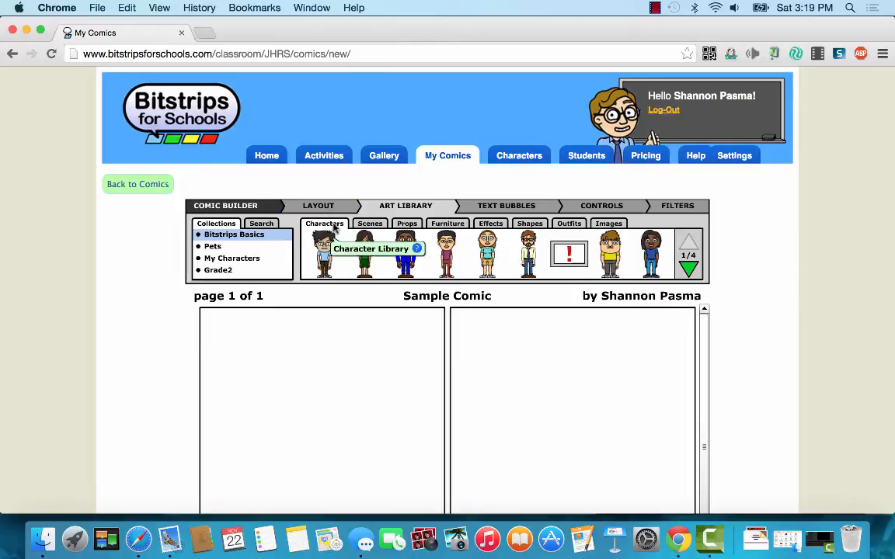
left_click(370, 224)
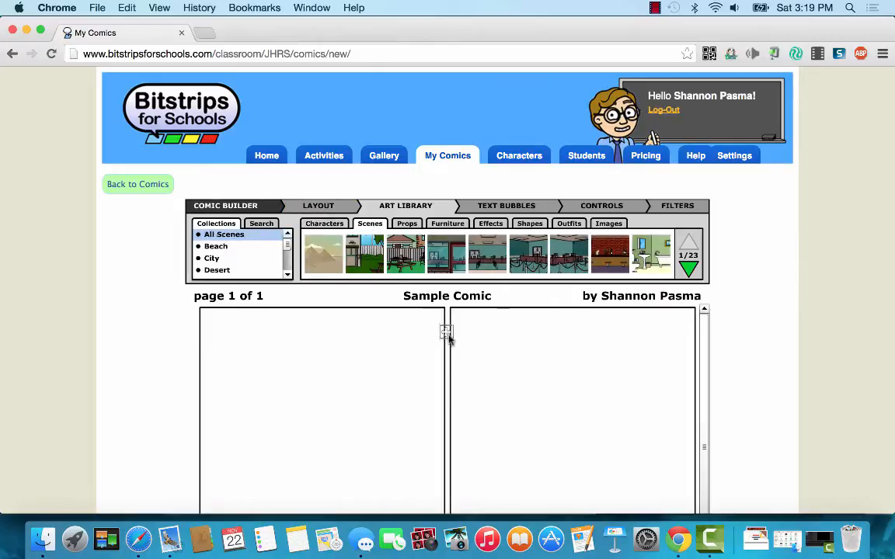
left_click(407, 224)
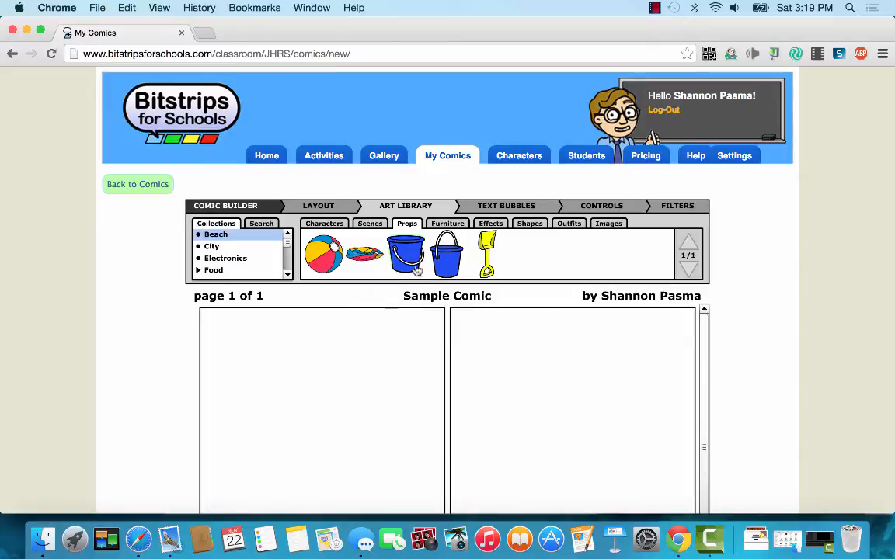
left_click(448, 224)
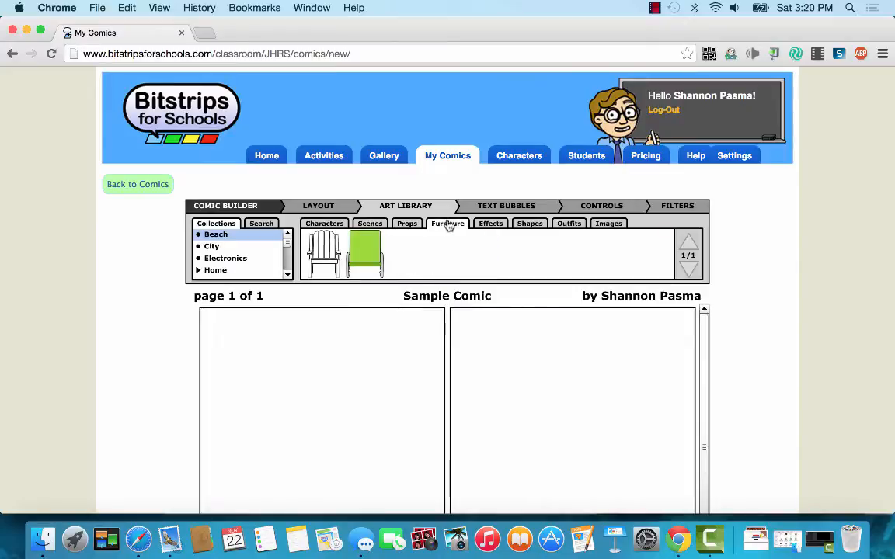
left_click(492, 223)
left_click(529, 224)
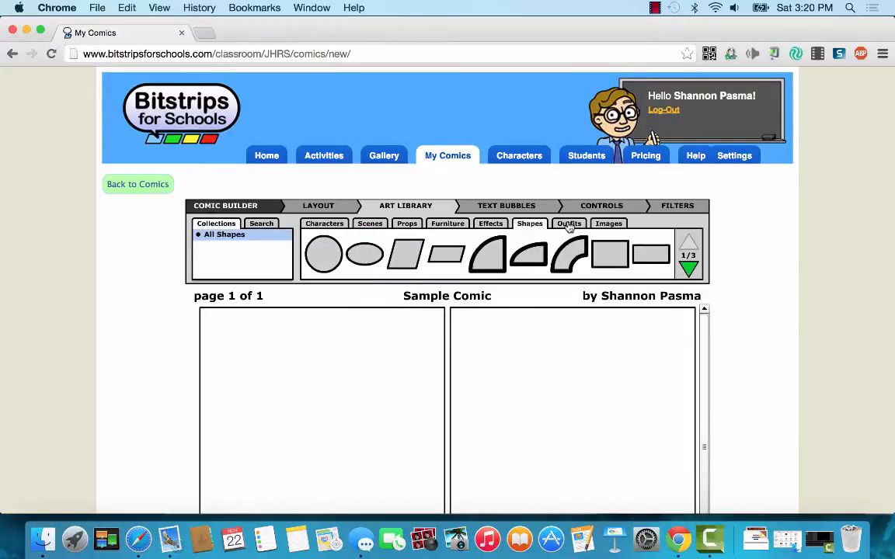
left_click(569, 224)
left_click(607, 225)
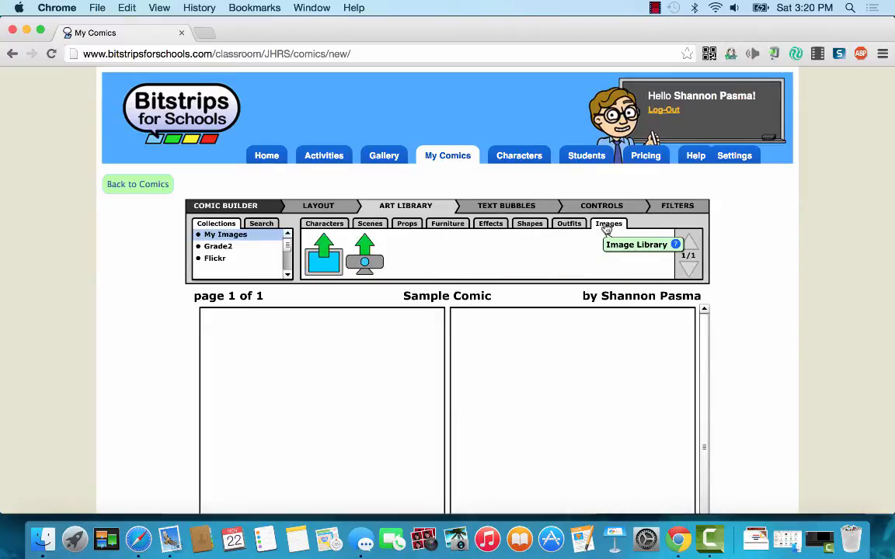
Browse the Pets and My Characters collections, and the Beach, City and Desert scene collections
left_click(323, 225)
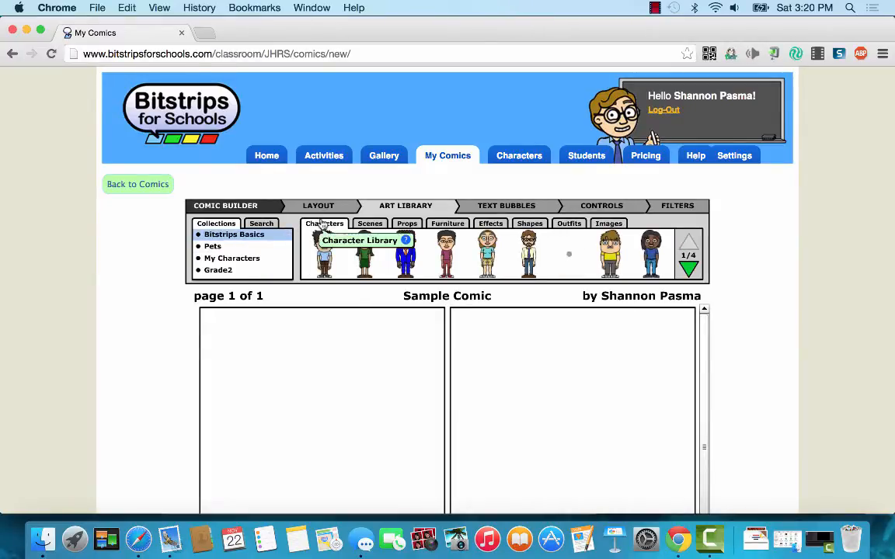
left_click(217, 247)
left_click(223, 261)
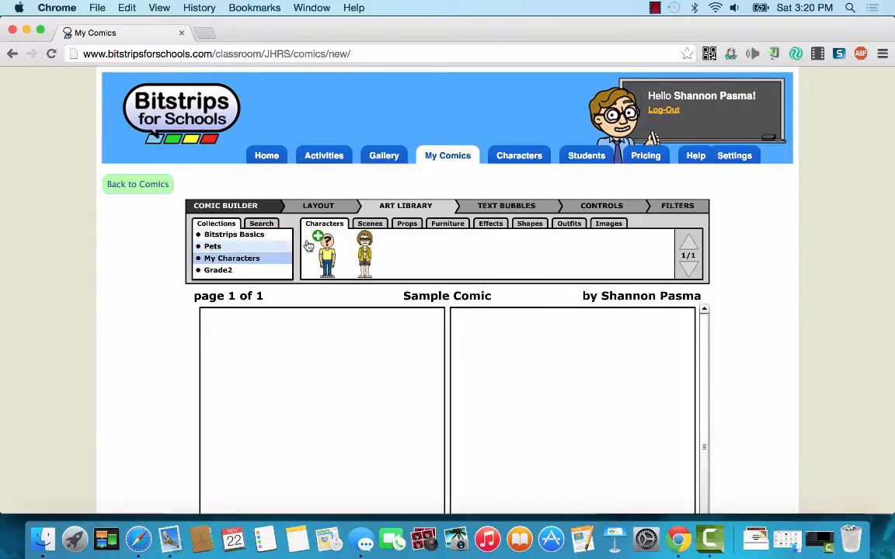
left_click(361, 224)
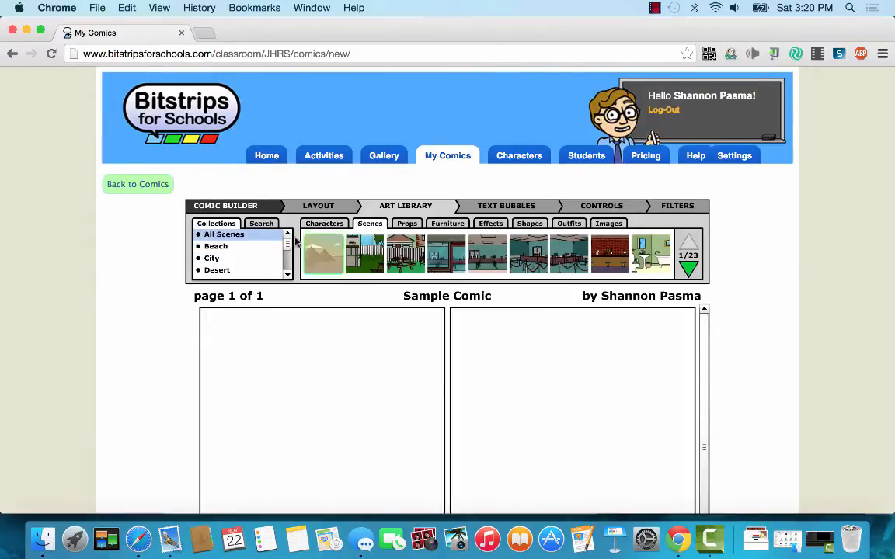
left_click(233, 247)
left_click(234, 261)
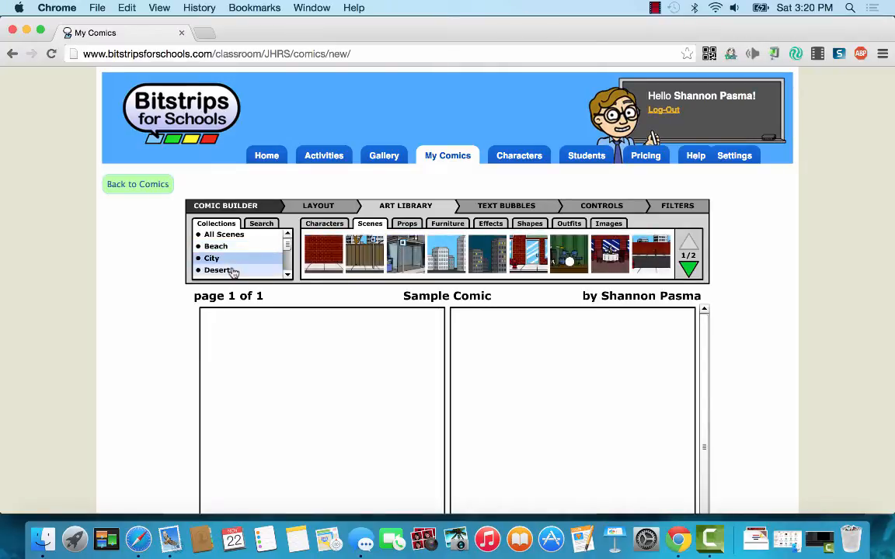
left_click(232, 271)
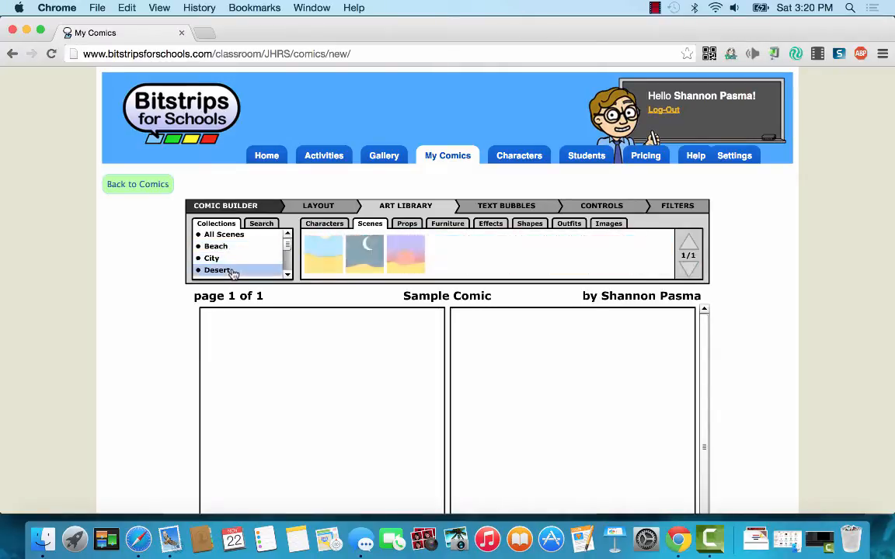
Search the art library for "library" and for "beach"
left_click(267, 225)
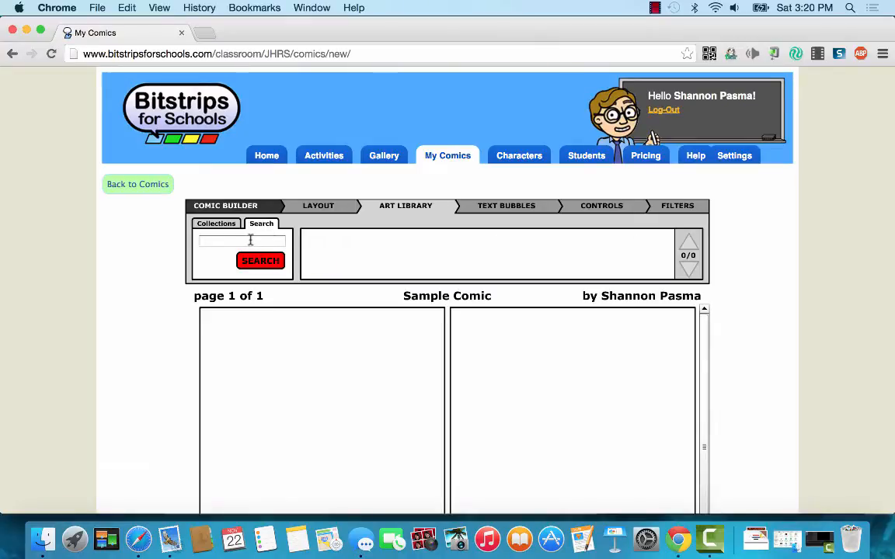
left_click(250, 240)
type("library")
key("Return")
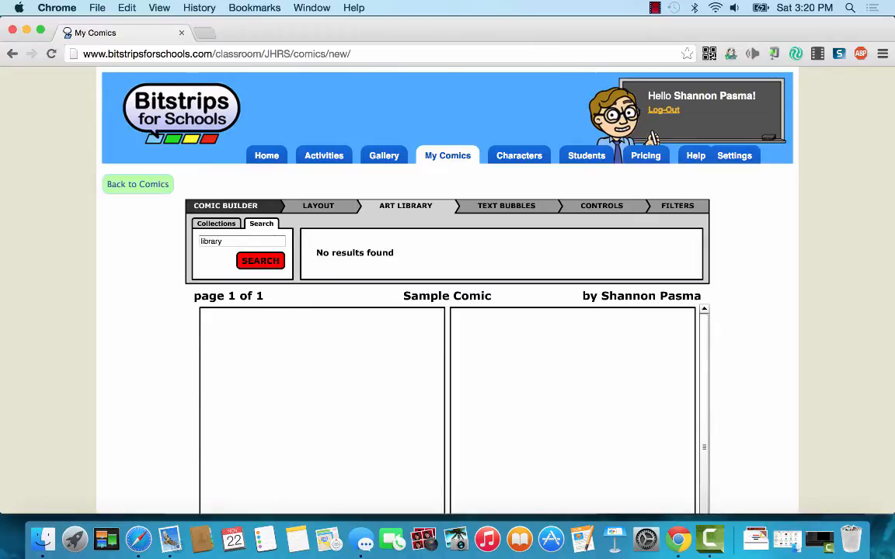
double_click(236, 243)
type("beaach")
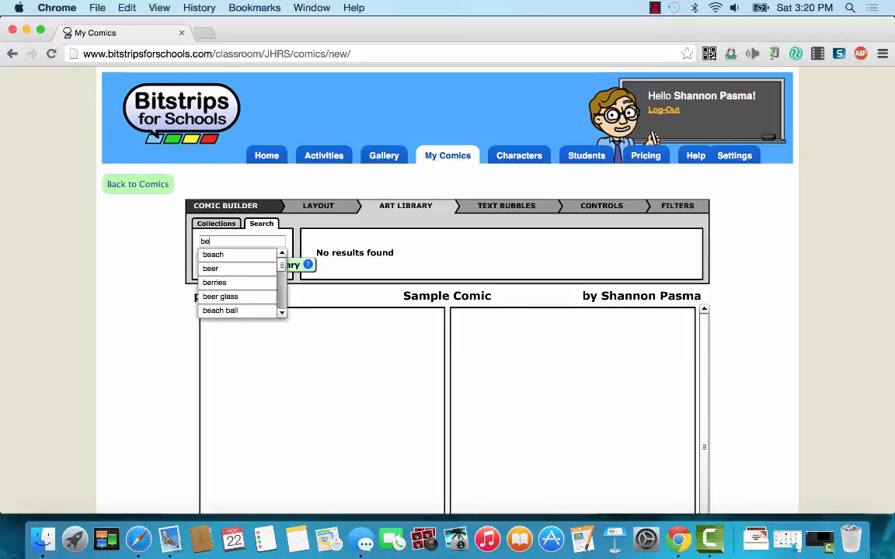
double_click(213, 241)
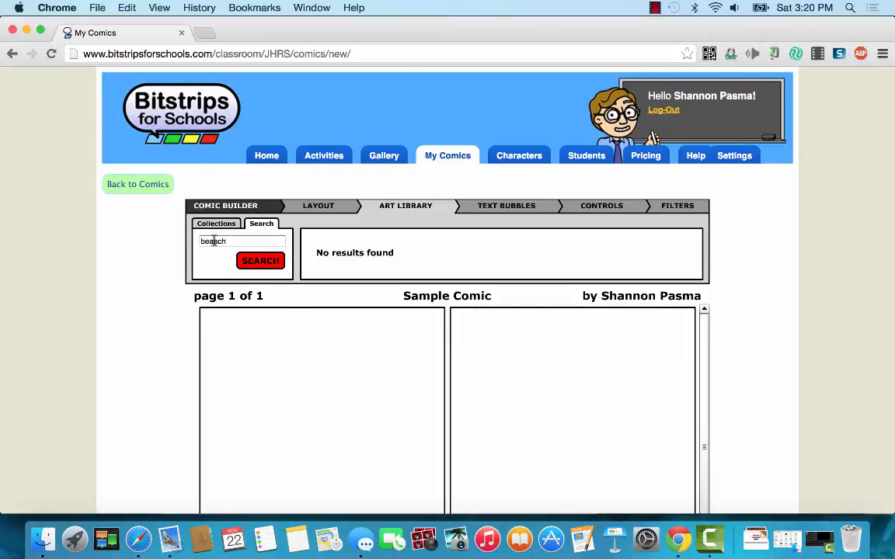
type("beach")
key("Return")
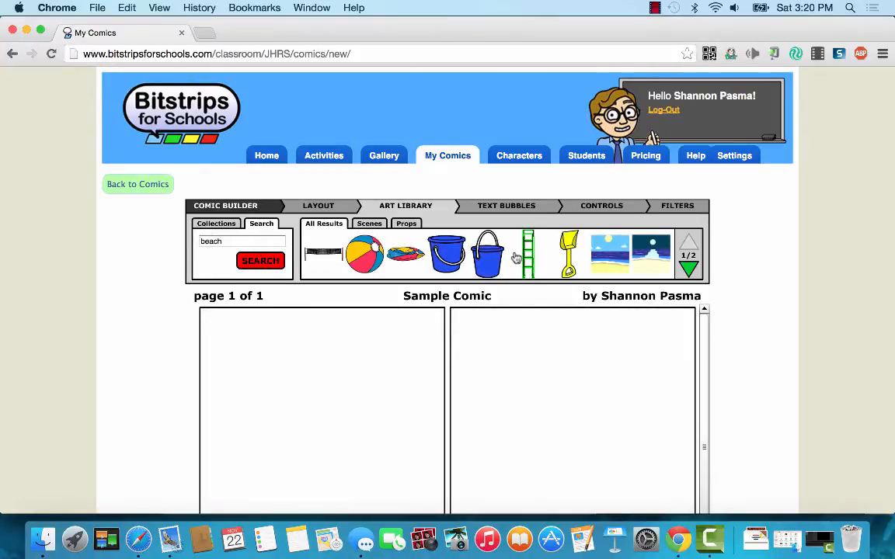
Place the red living-room scene with the fireplace in the first panel and add the bearded man with glasses and a tie
left_click(216, 224)
left_click(365, 224)
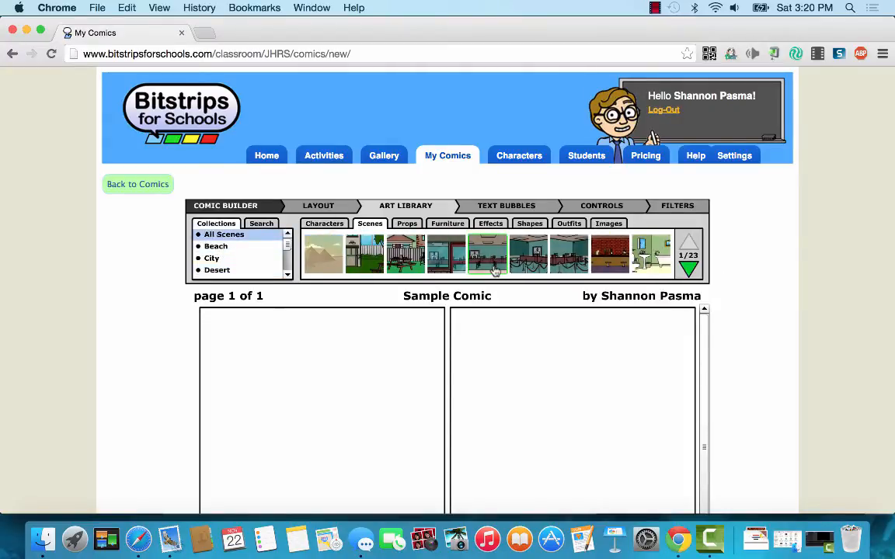
left_click(688, 268)
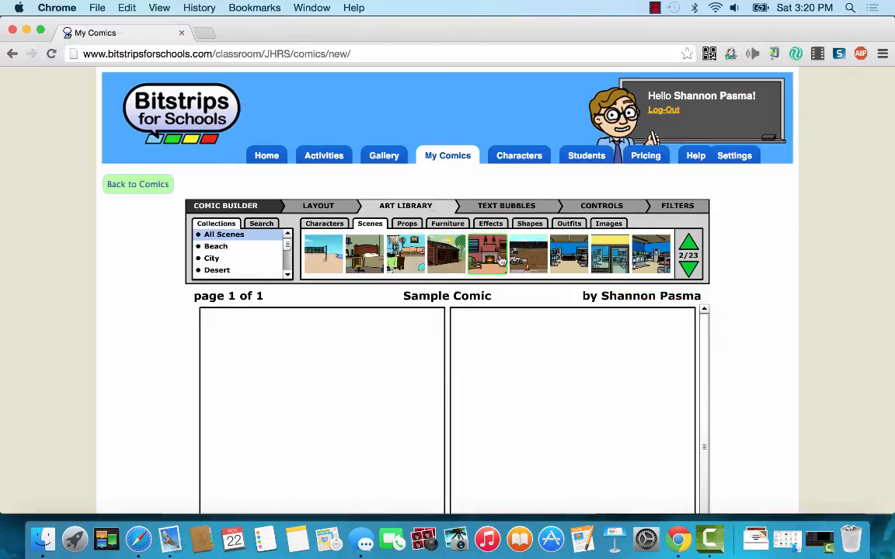
left_click_drag(501, 261, 379, 391)
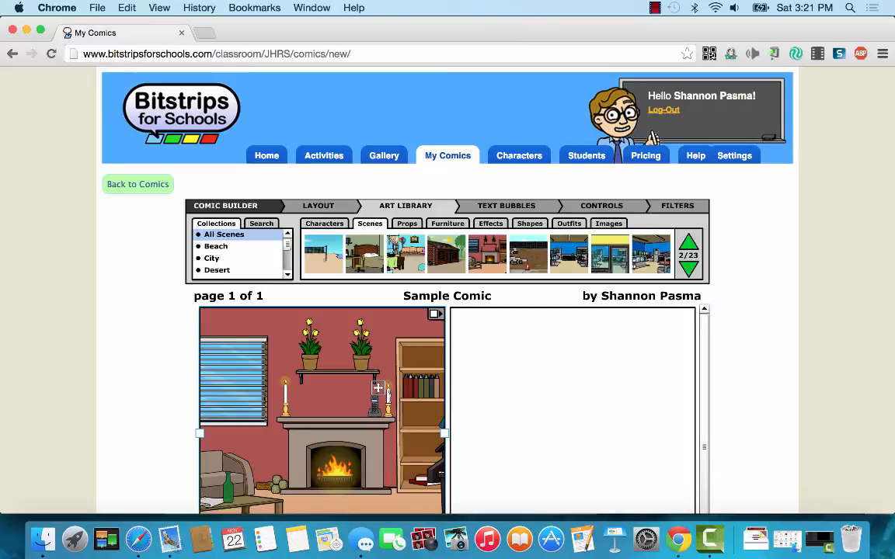
left_click(324, 223)
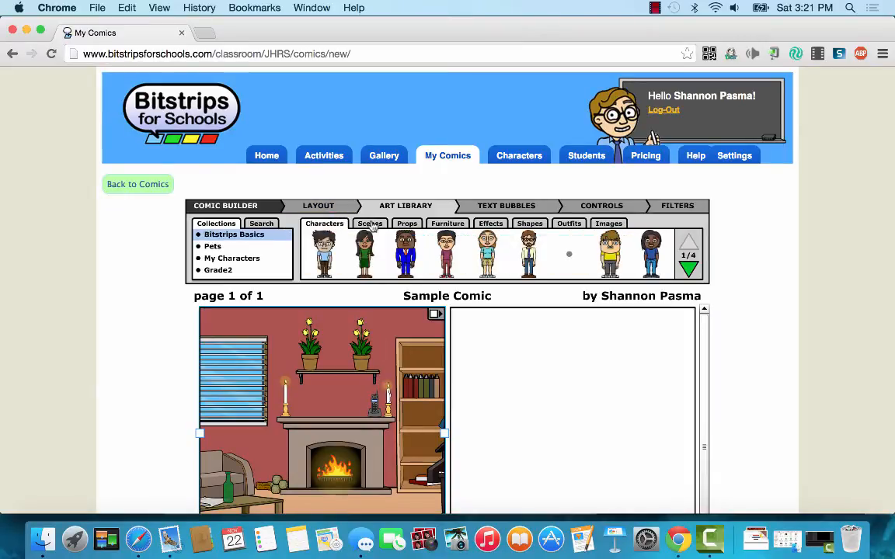
left_click_drag(525, 264, 356, 447)
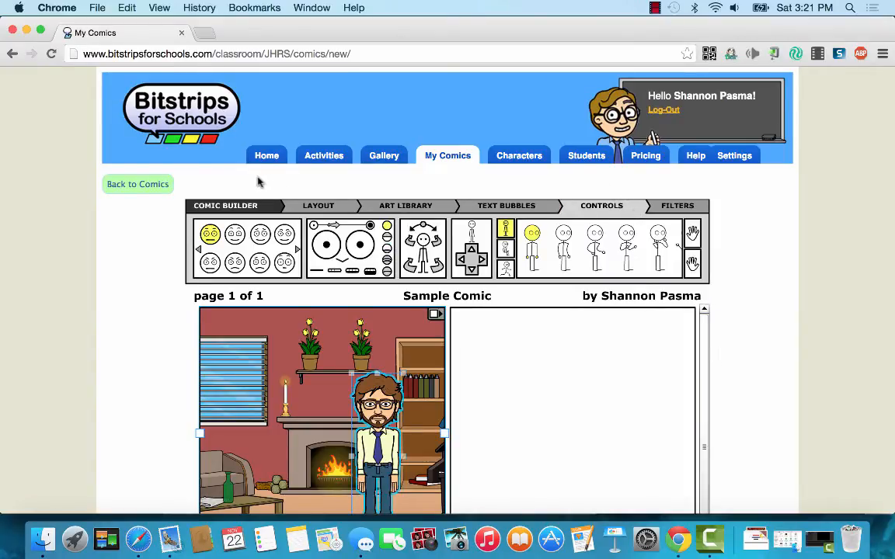
Give the bearded man a frowning facial expression with half-closed eyes
left_click(237, 234)
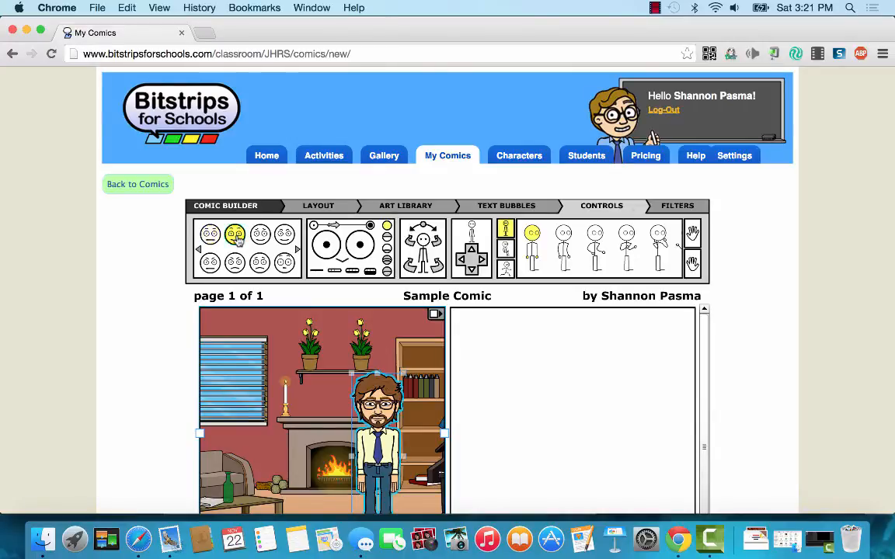
left_click(263, 263)
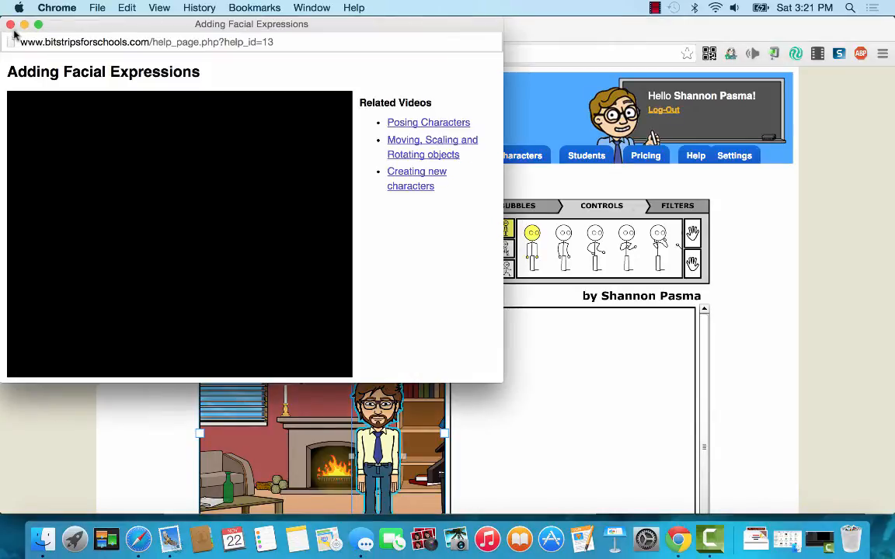
left_click(11, 26)
left_click(234, 264)
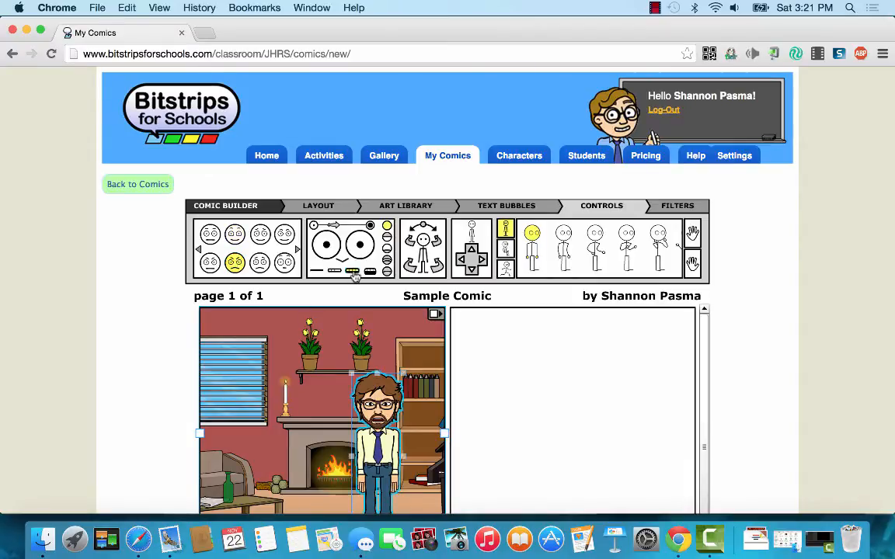
left_click(387, 260)
left_click(387, 237)
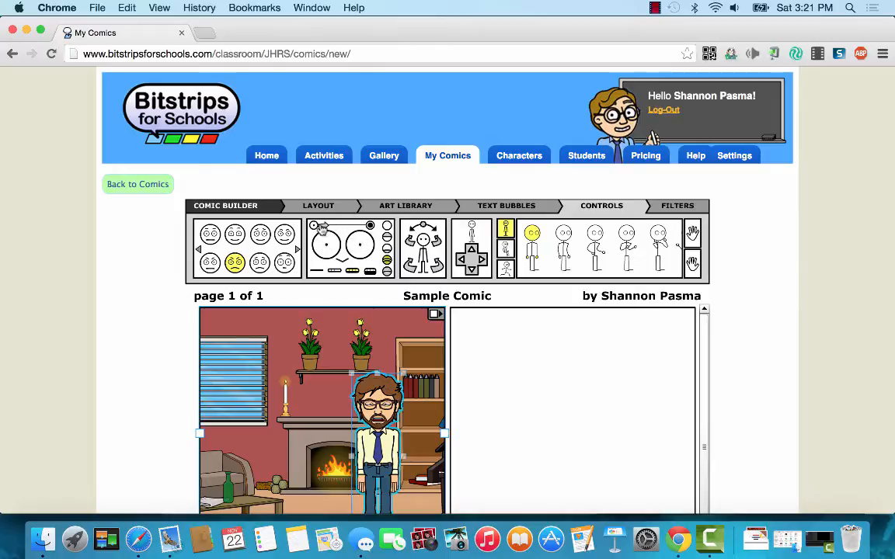
Turn the bearded man's head and body toward the sofa and put him in the falling-backwards action pose
left_click(411, 242)
left_click(409, 269)
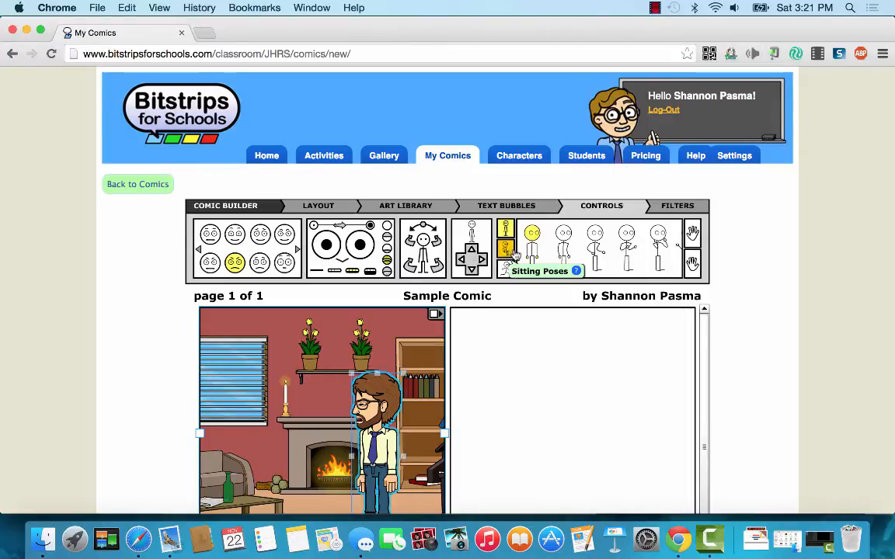
scroll(735, 362, "down", 3)
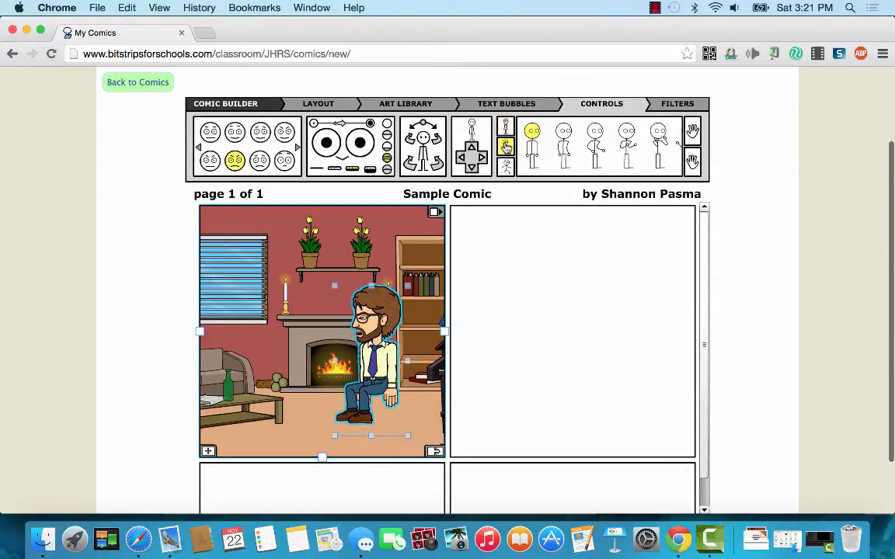
left_click(506, 166)
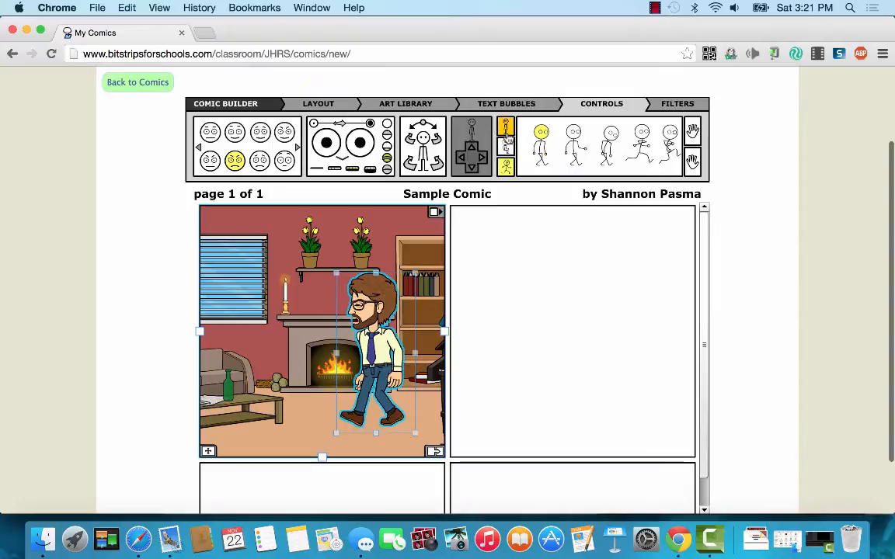
left_click(575, 154)
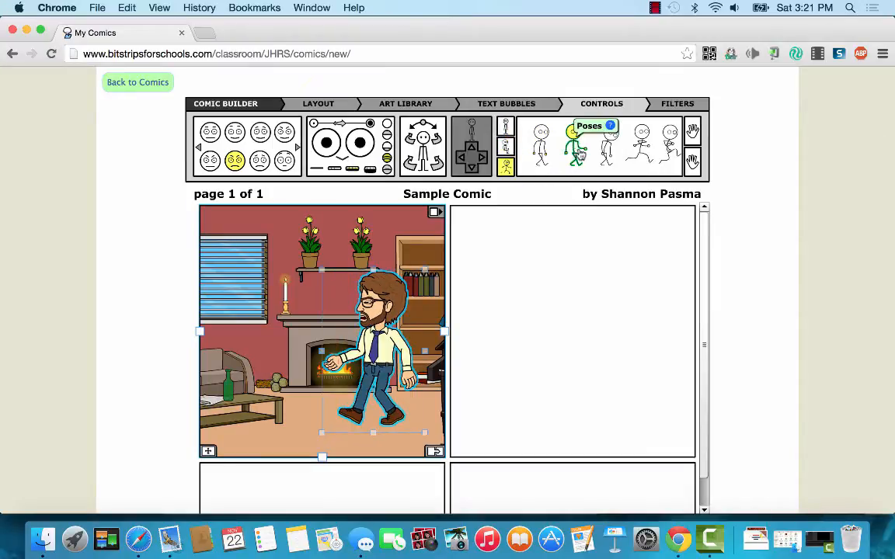
left_click(610, 152)
left_click(637, 161)
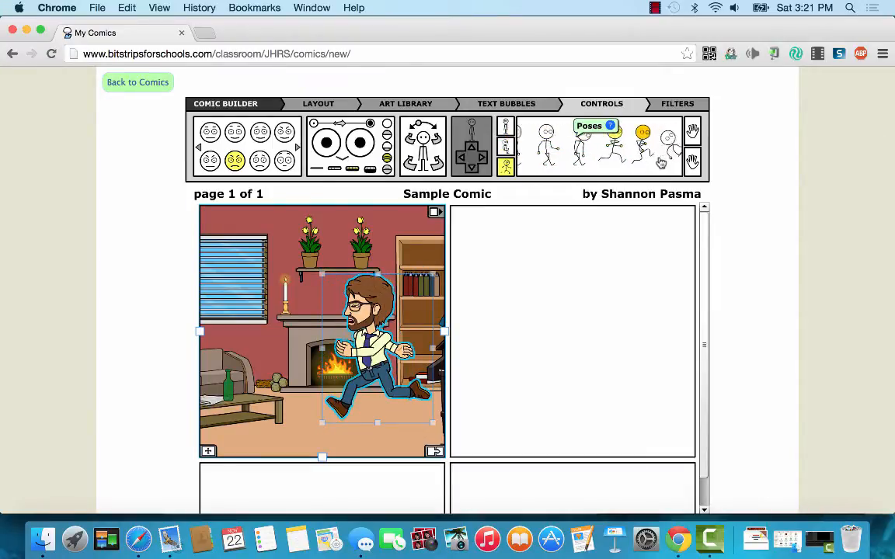
left_click(641, 159)
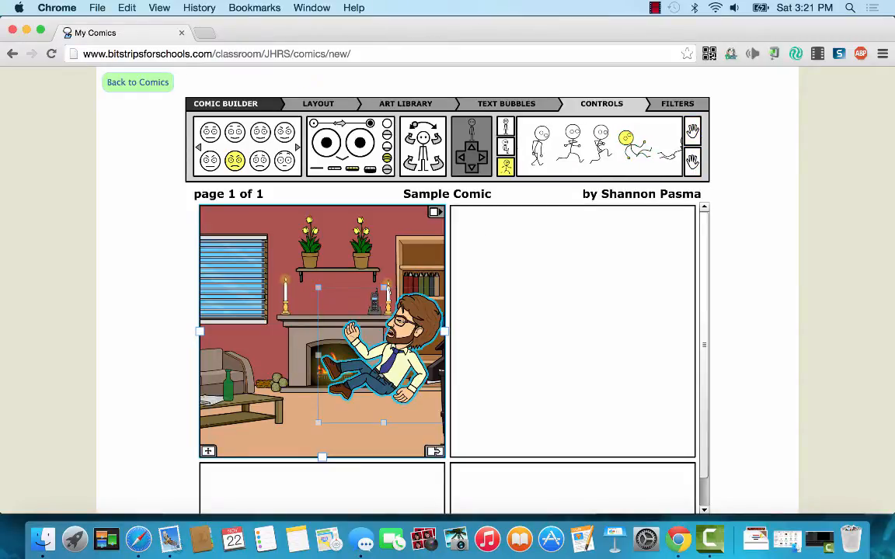
Lower the bearded man onto the floor and add a shout bubble reading "OUCH!" above his head
left_click_drag(404, 293, 379, 333)
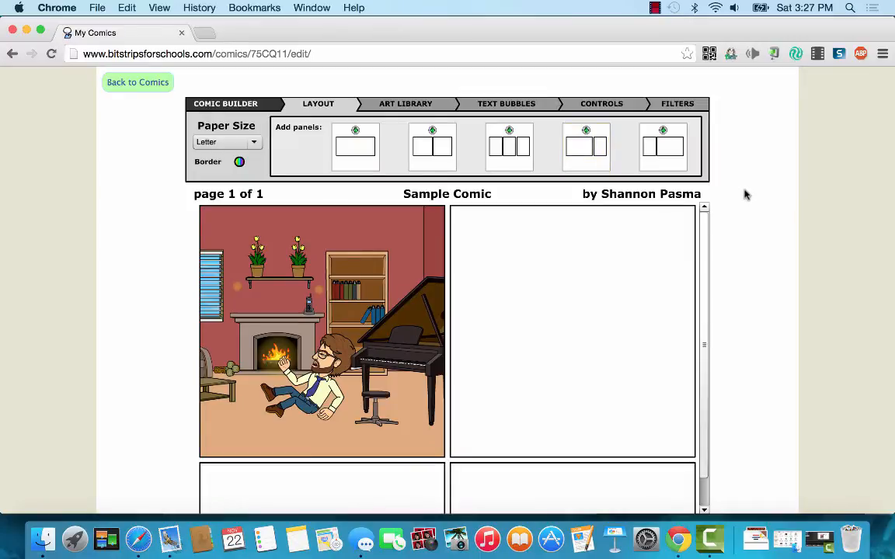
left_click(537, 109)
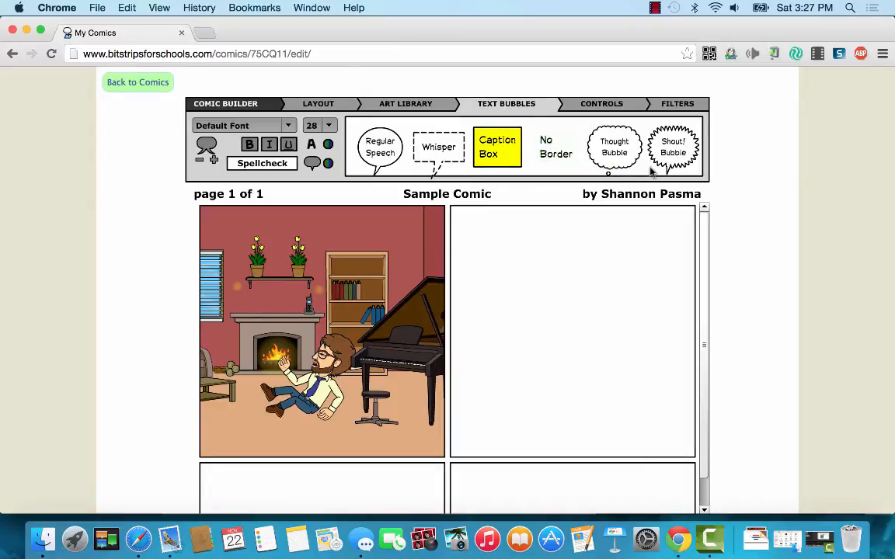
left_click_drag(668, 163, 320, 303)
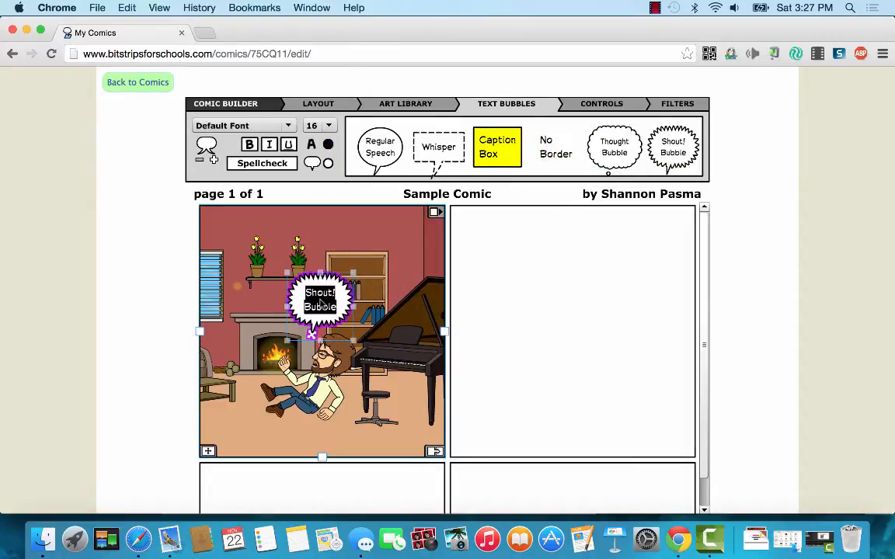
type("OUH")
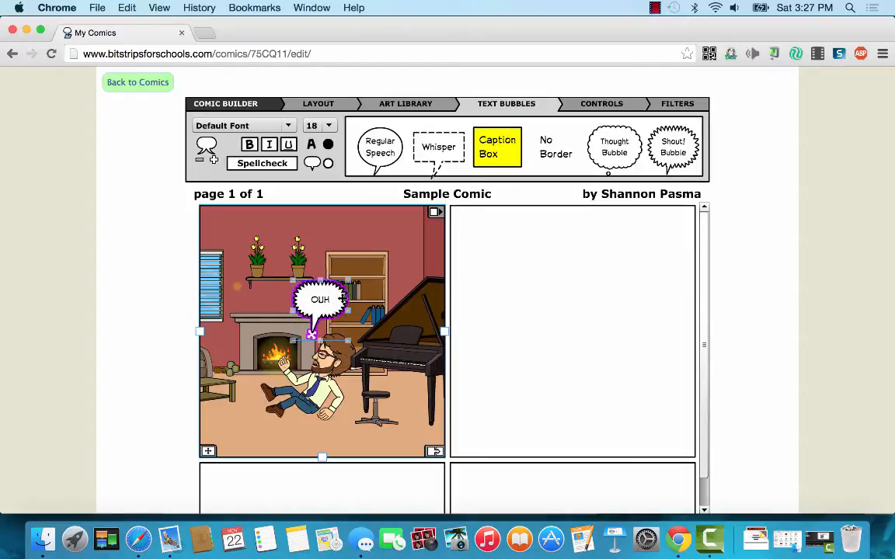
key("BackSpace")
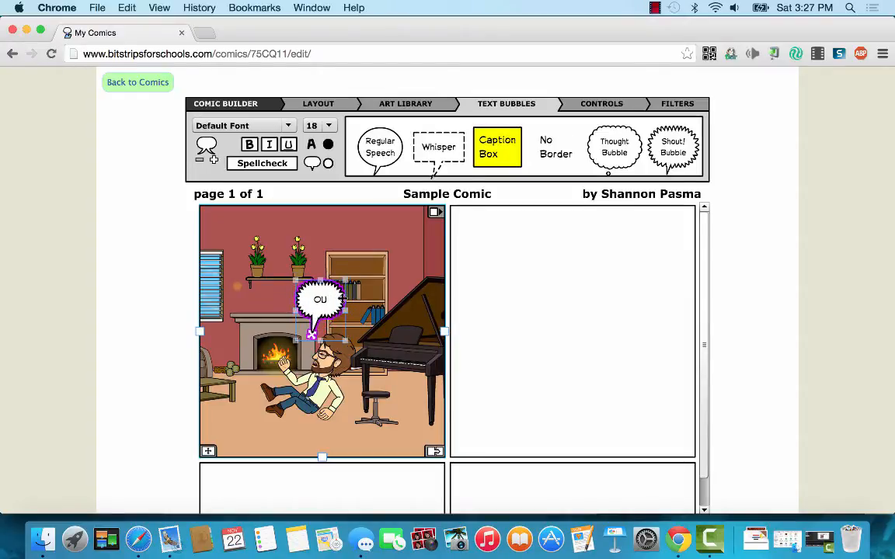
type("CH!")
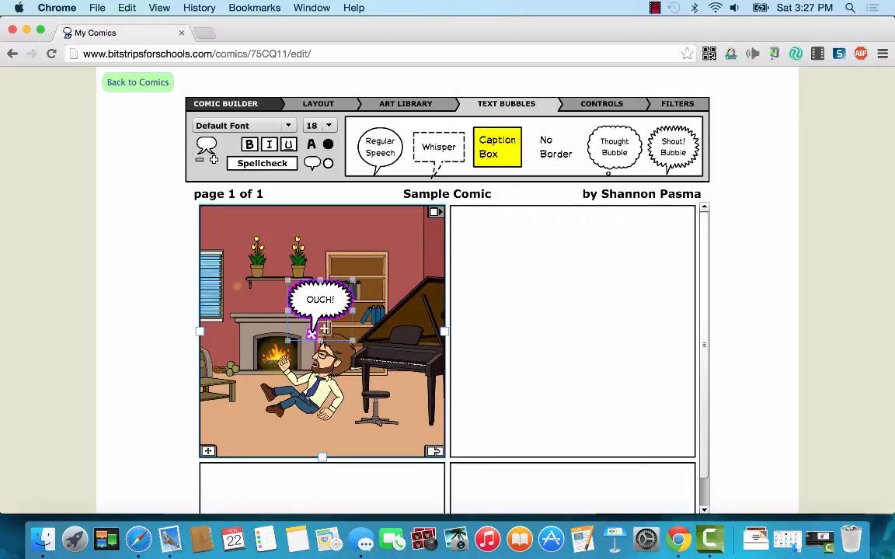
Enlarge the "OUCH!" text to size 28 and reposition the scene and bubble so the tail points at the bearded man's face
left_click_drag(289, 282, 282, 281)
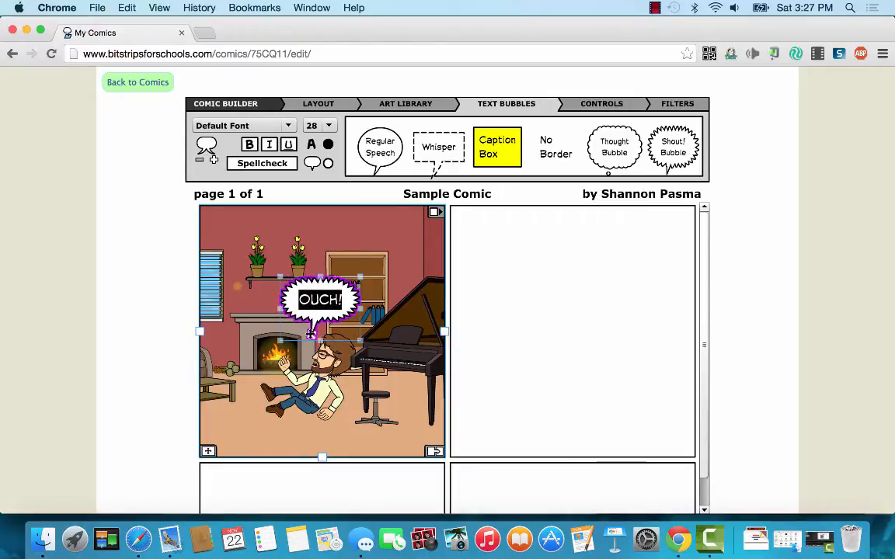
left_click_drag(311, 334, 335, 347)
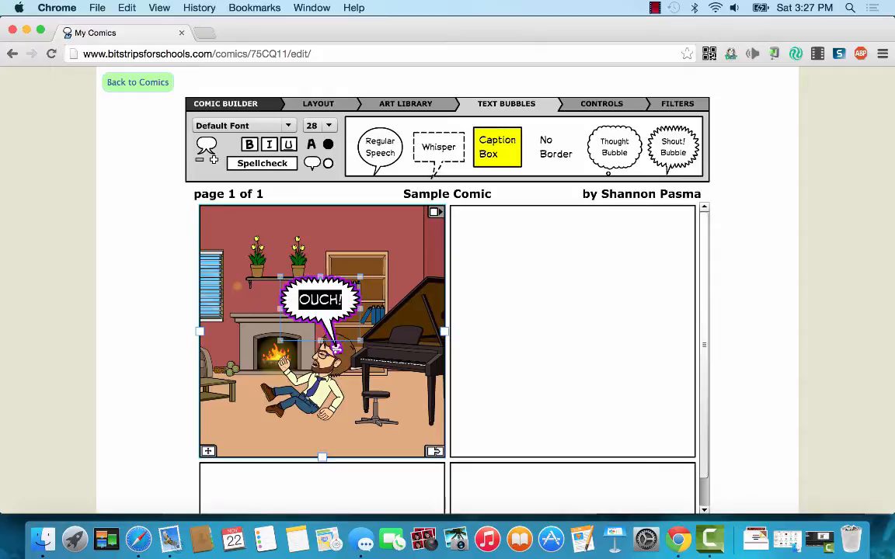
left_click_drag(306, 280, 338, 271)
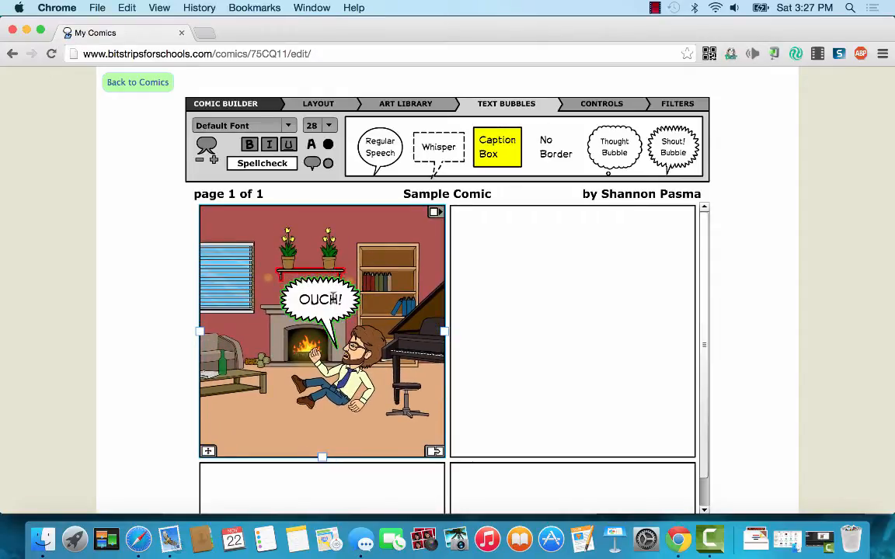
left_click(334, 298)
left_click_drag(353, 288, 359, 284)
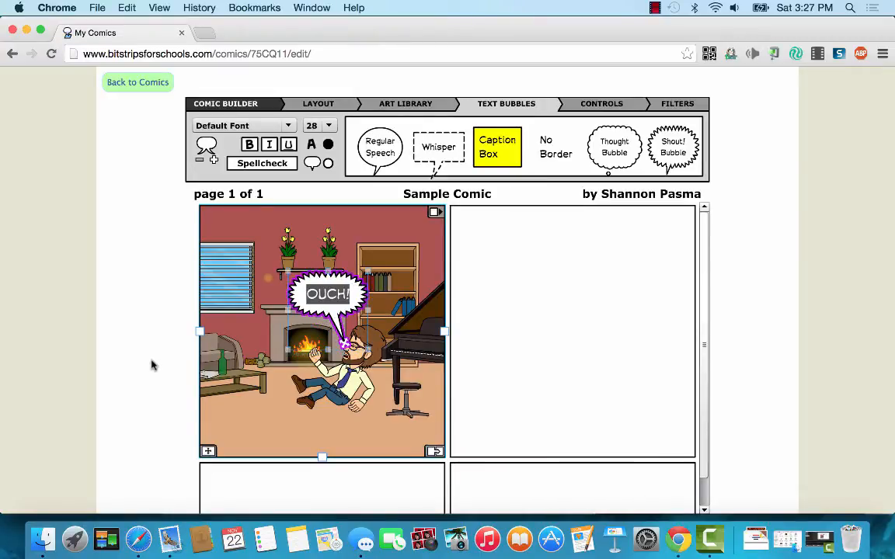
left_click(397, 397)
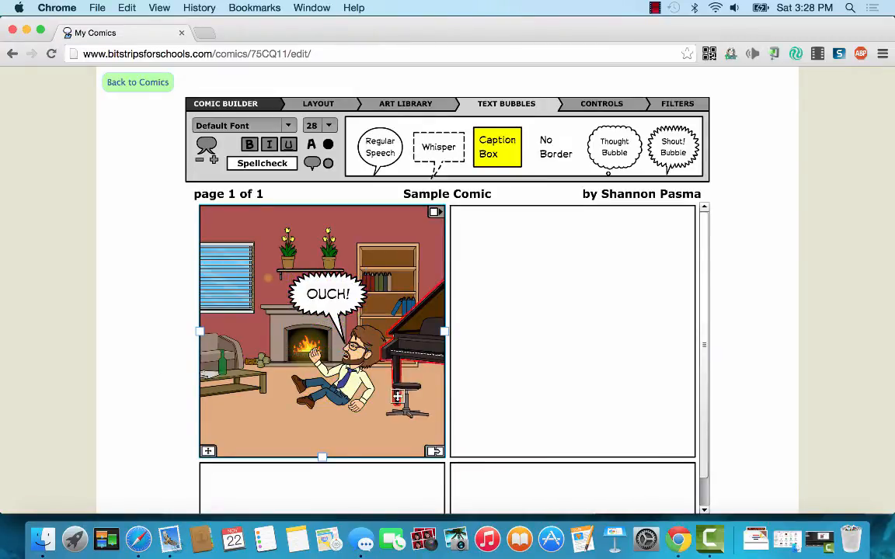
Find the barbell among the Home props and place it on the floor in front of the bearded man
left_click(405, 107)
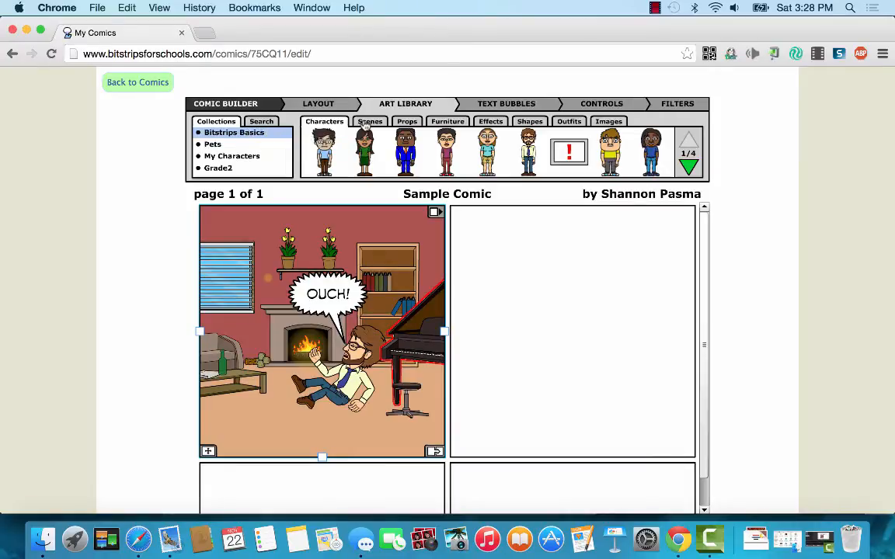
left_click(410, 122)
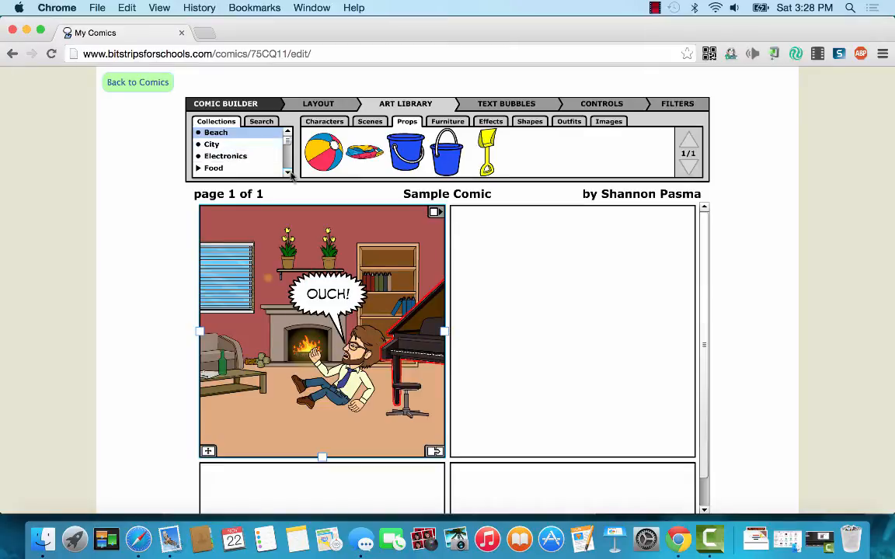
scroll(264, 160, "down", 3)
left_click(241, 144)
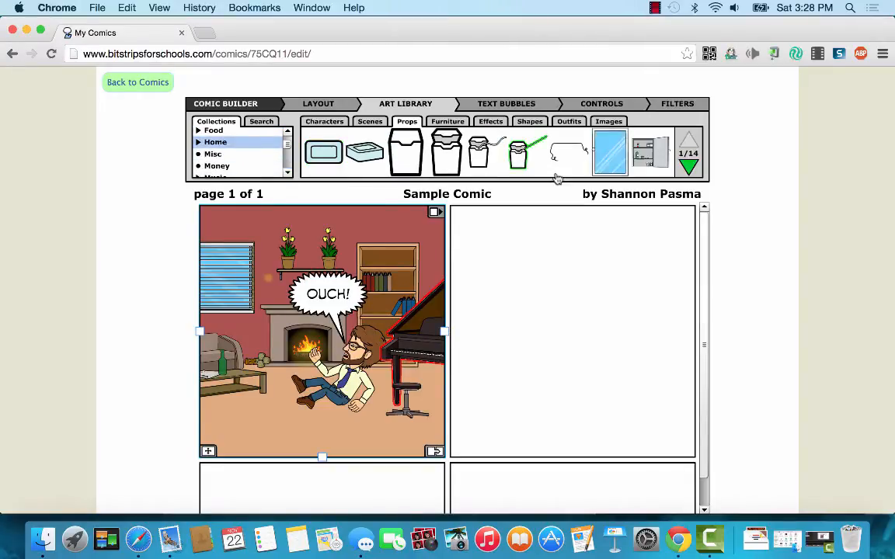
left_click(688, 164)
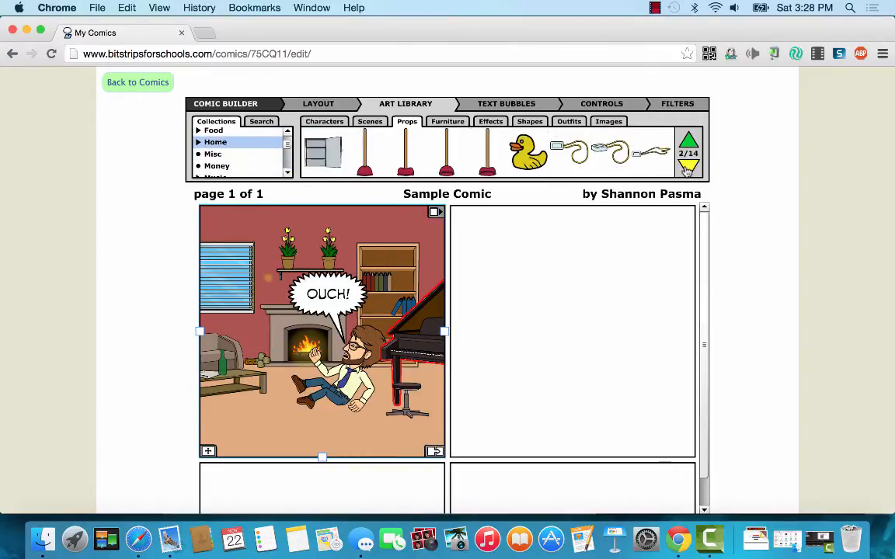
left_click(688, 167)
left_click(687, 166)
left_click(688, 166)
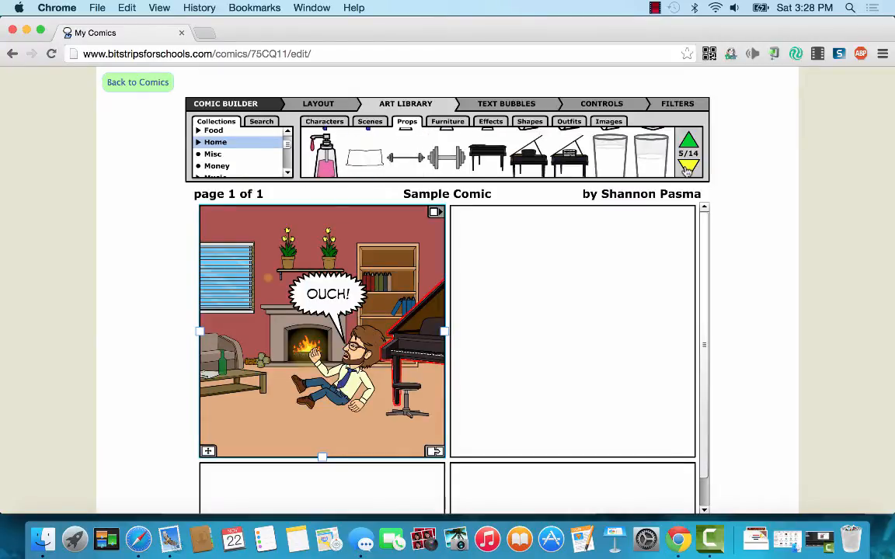
left_click_drag(388, 150, 338, 385)
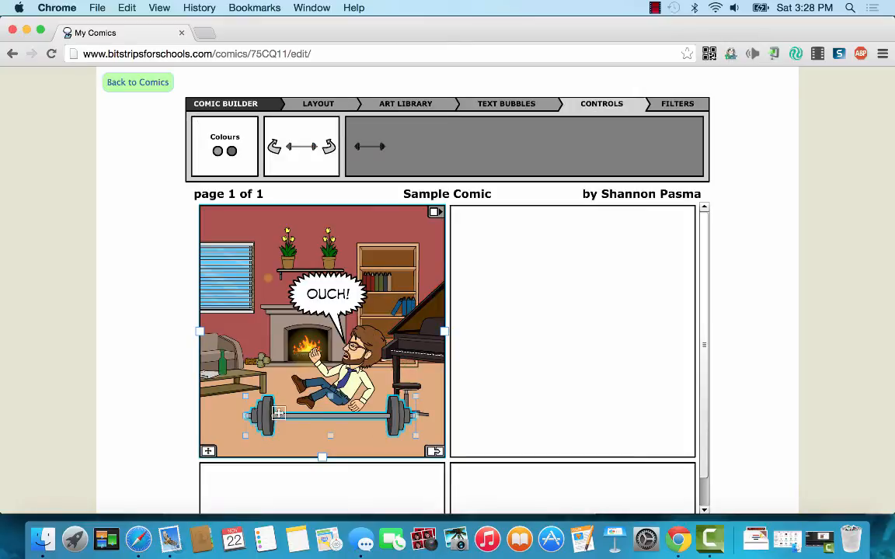
Shrink the barbell and rotate it to an angled view
left_click_drag(246, 437, 294, 424)
left_click(233, 385)
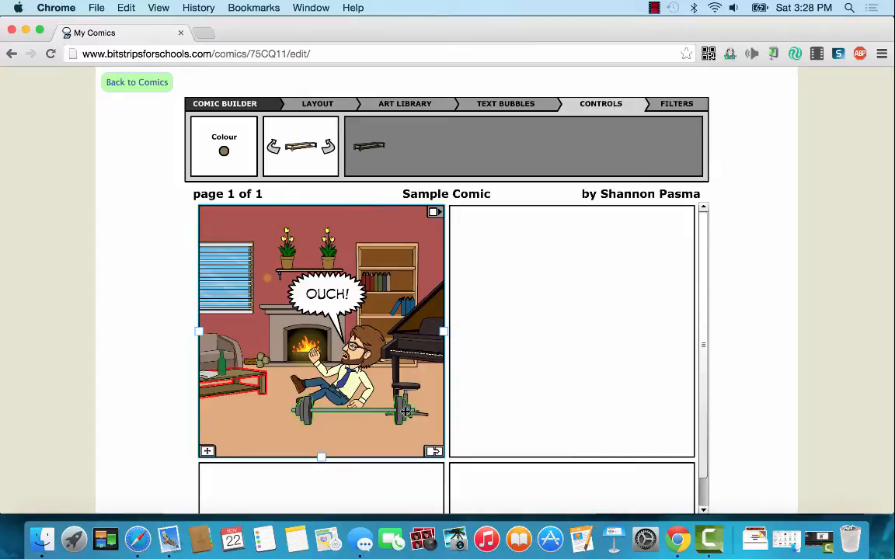
left_click(364, 410)
left_click(328, 155)
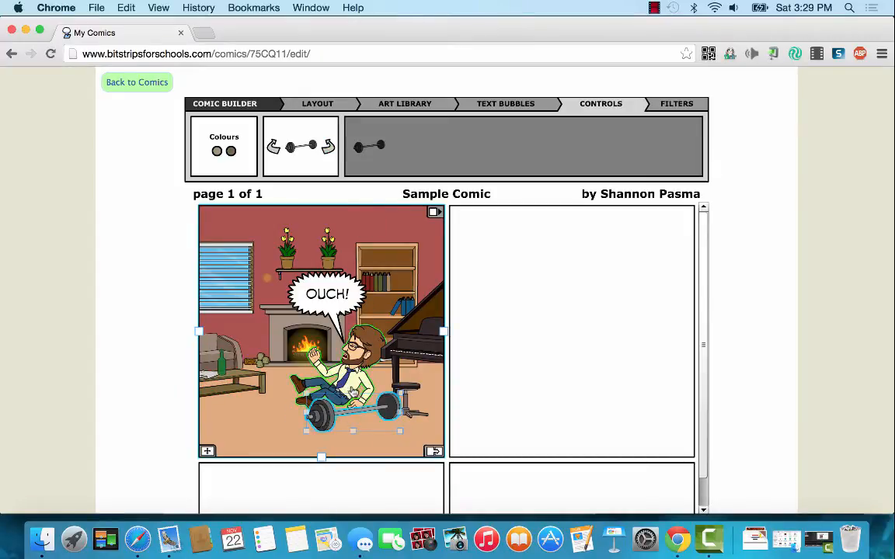
Bring the bearded man in front of the barbell and move the barbell under his legs
scroll(779, 348, "down", 3)
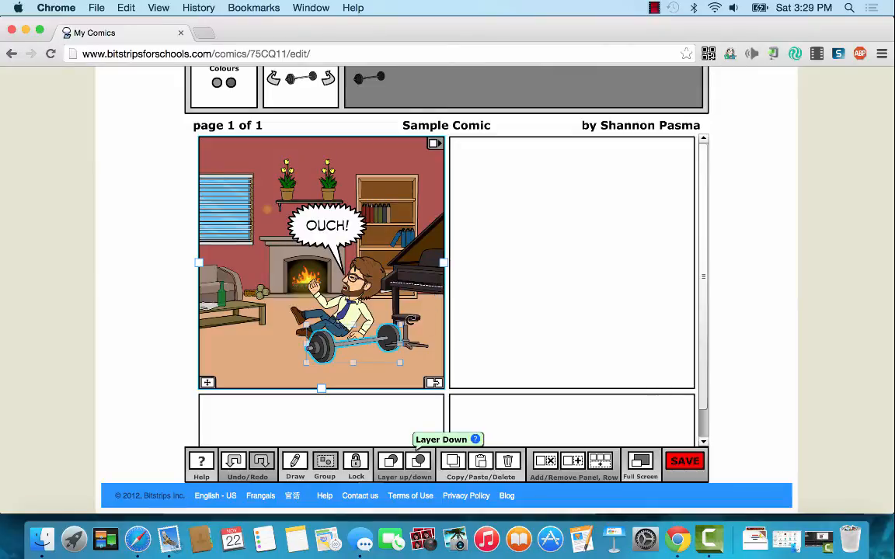
left_click(366, 286)
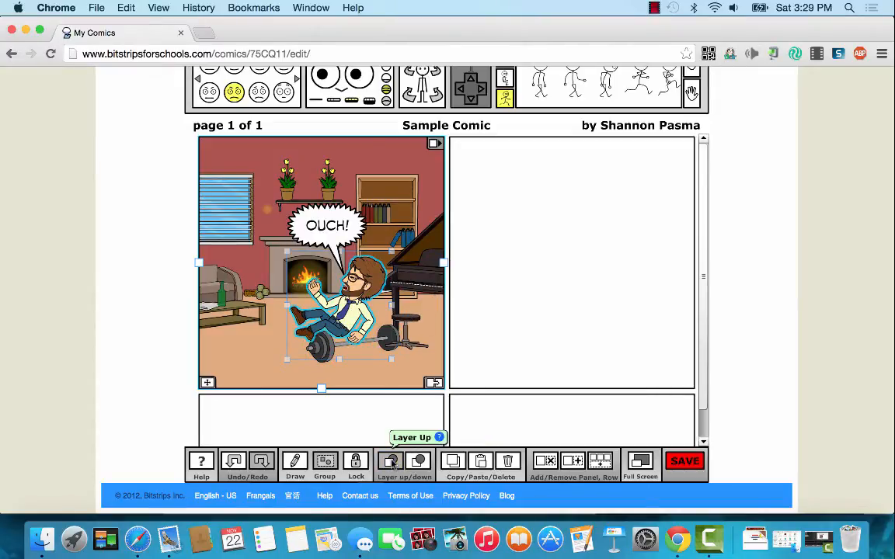
left_click(326, 347)
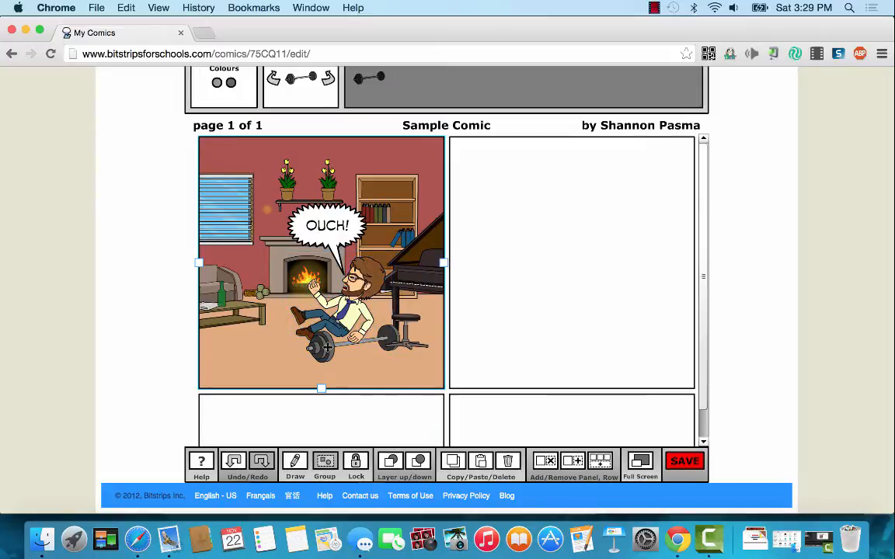
left_click_drag(327, 347, 314, 341)
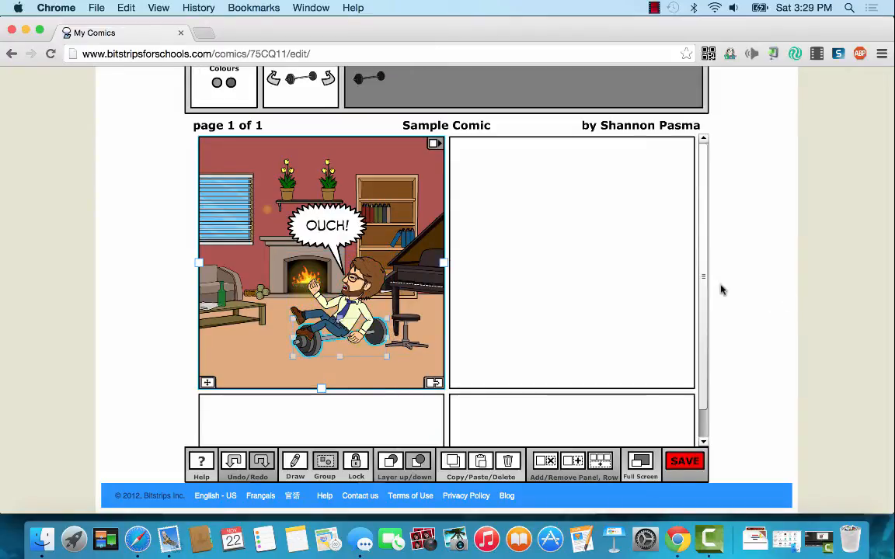
left_click(463, 236)
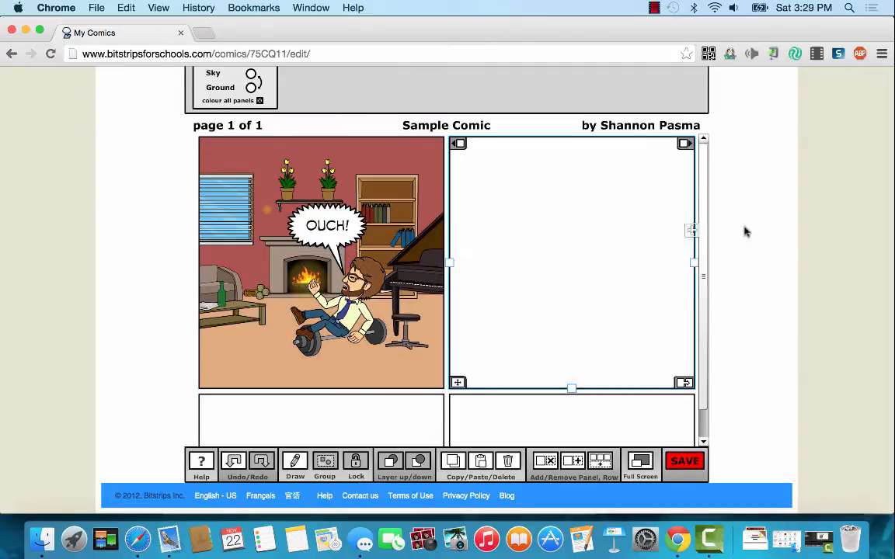
Undo the bearded man's last move and redo it
scroll(749, 198, "up", 3)
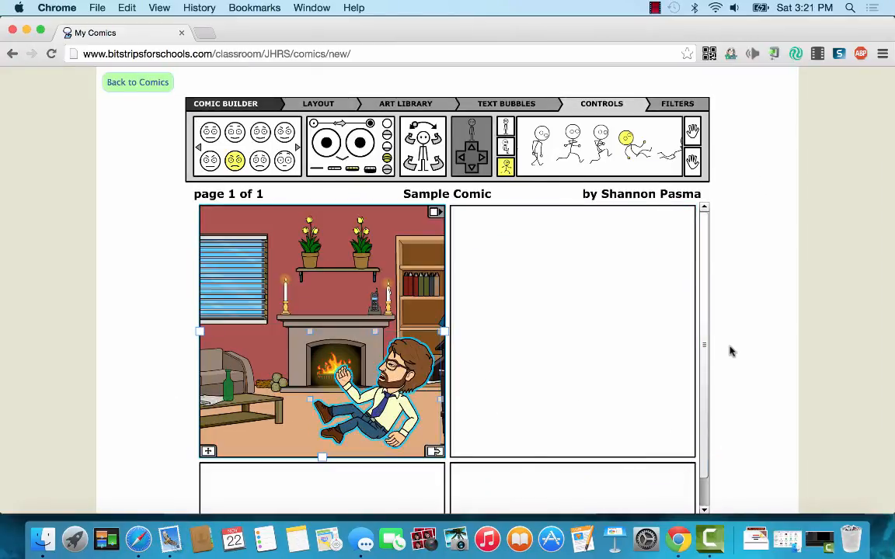
scroll(730, 351, "down", 3)
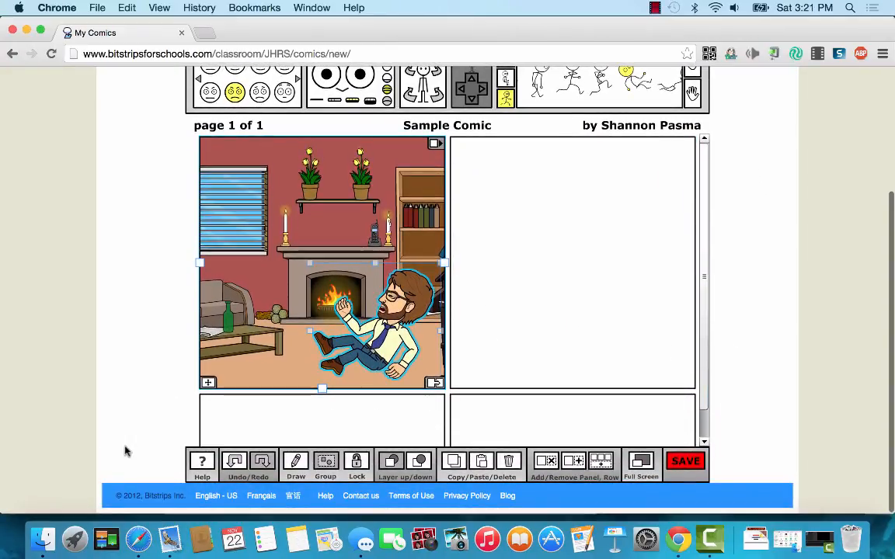
left_click(235, 462)
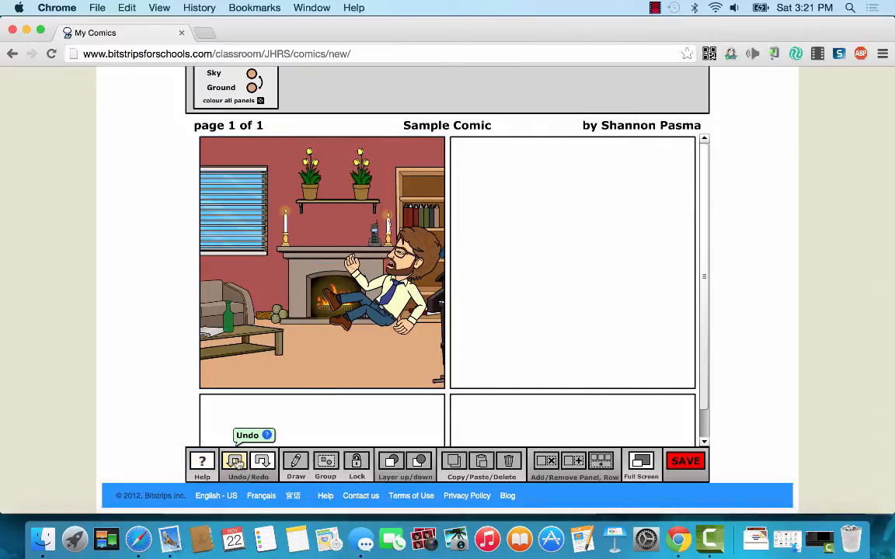
left_click(262, 463)
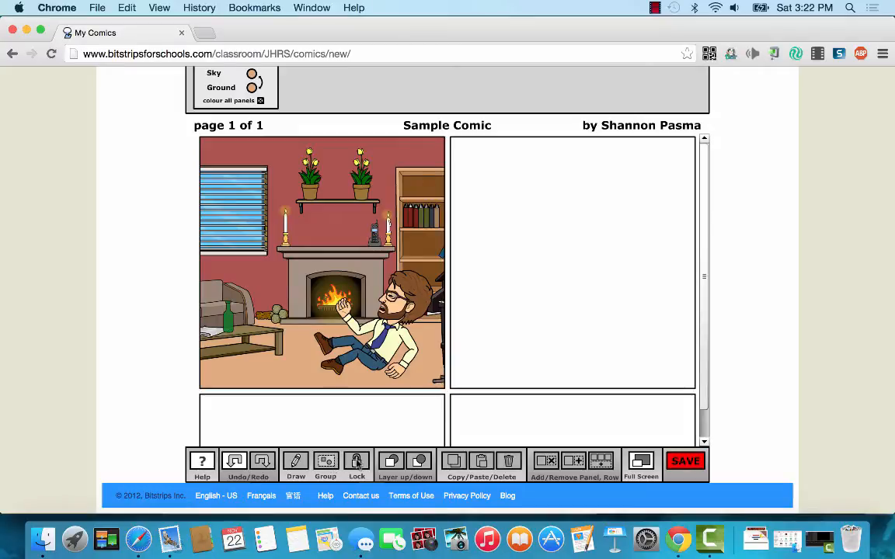
Unlock the fireplace in the first panel and nudge it slightly
left_click(380, 358)
left_click(288, 269)
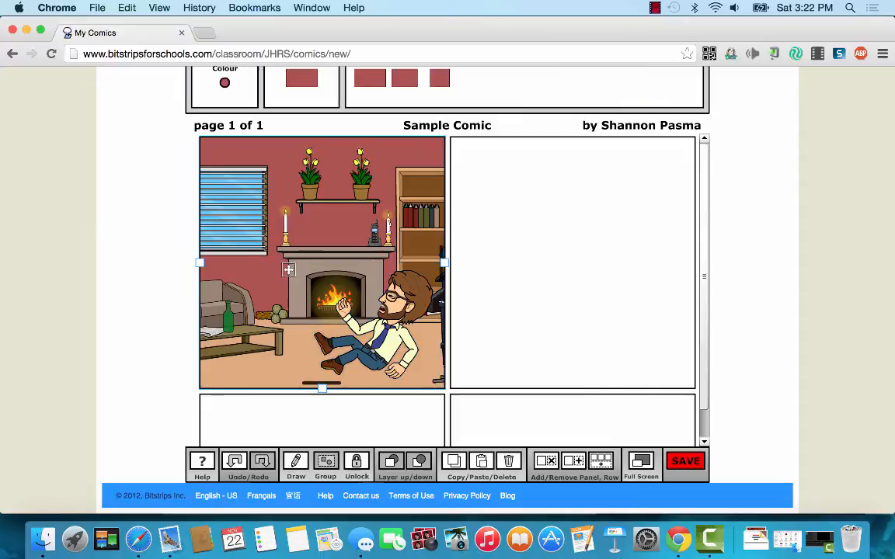
left_click(305, 264)
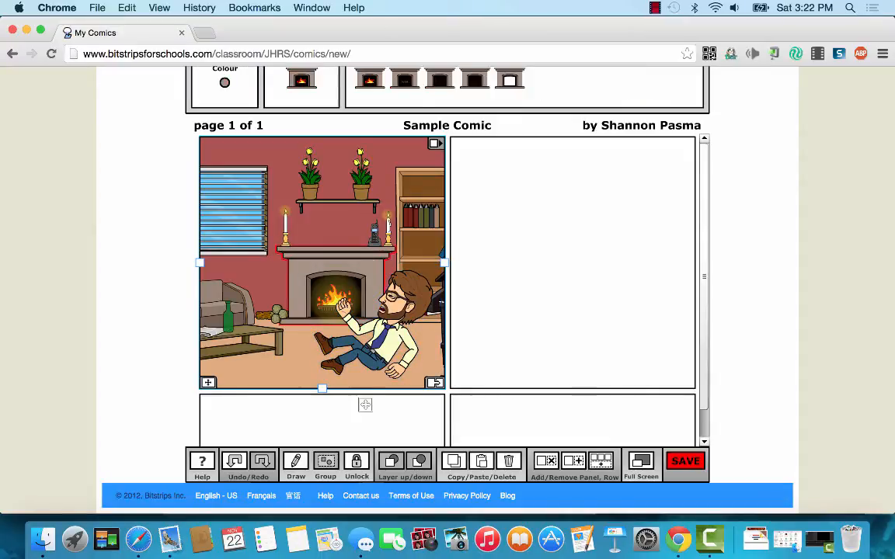
left_click(357, 463)
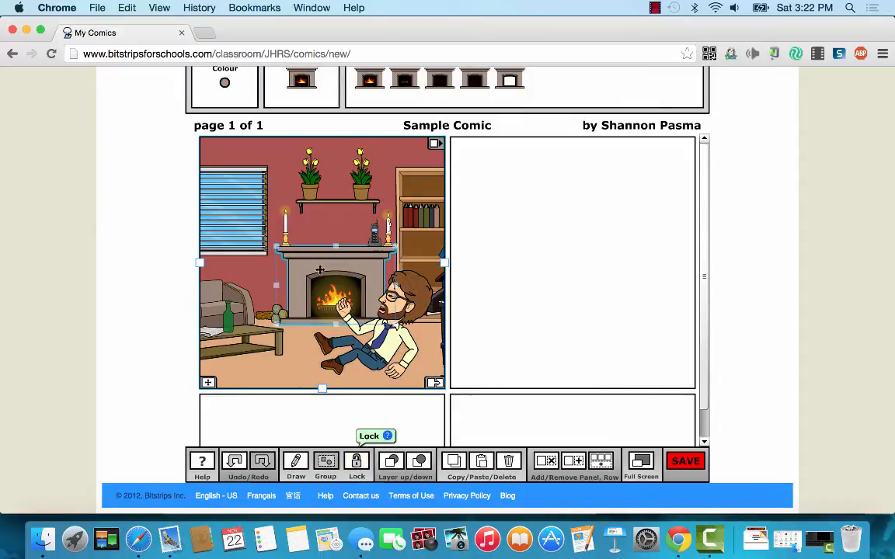
mouse_move(320, 269)
left_mouse_down()
mouse_move(288, 278)
mouse_move(304, 274)
left_mouse_up()
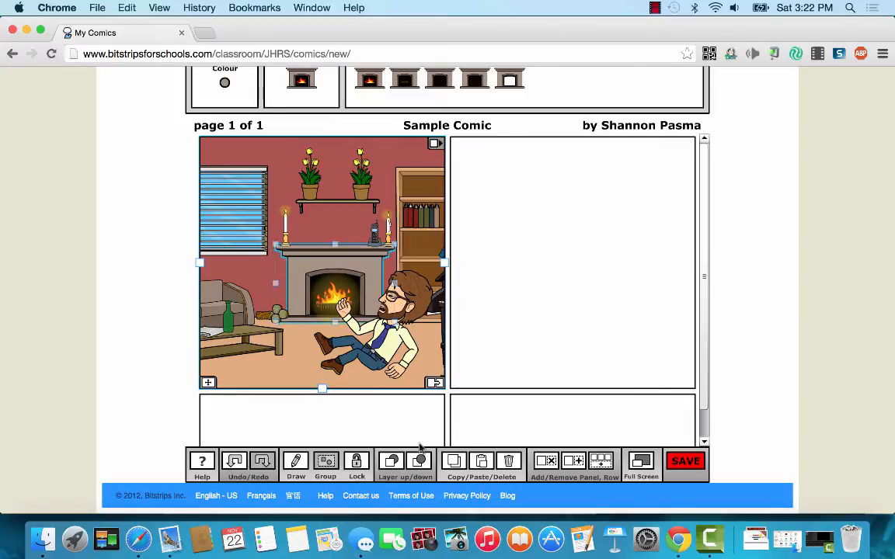
Send the fireplace one layer down, behind the bearded man
left_click(338, 321)
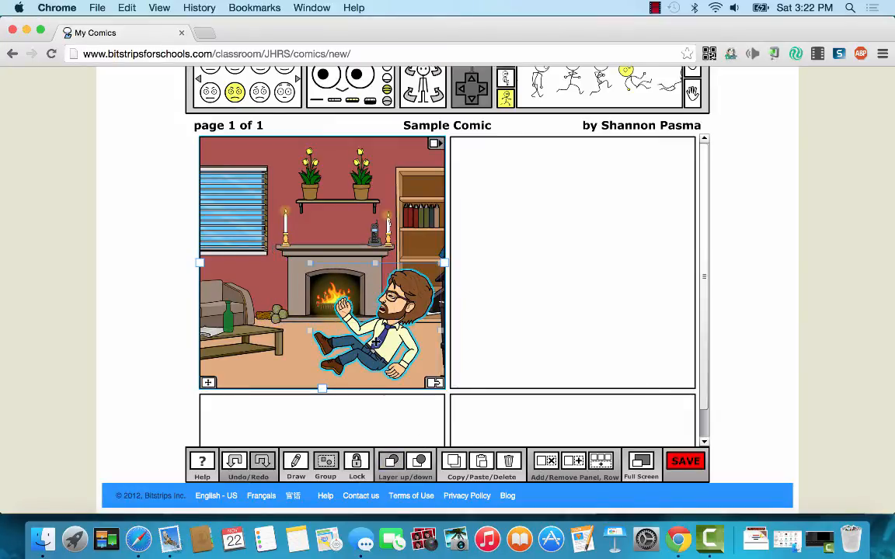
left_click(340, 243)
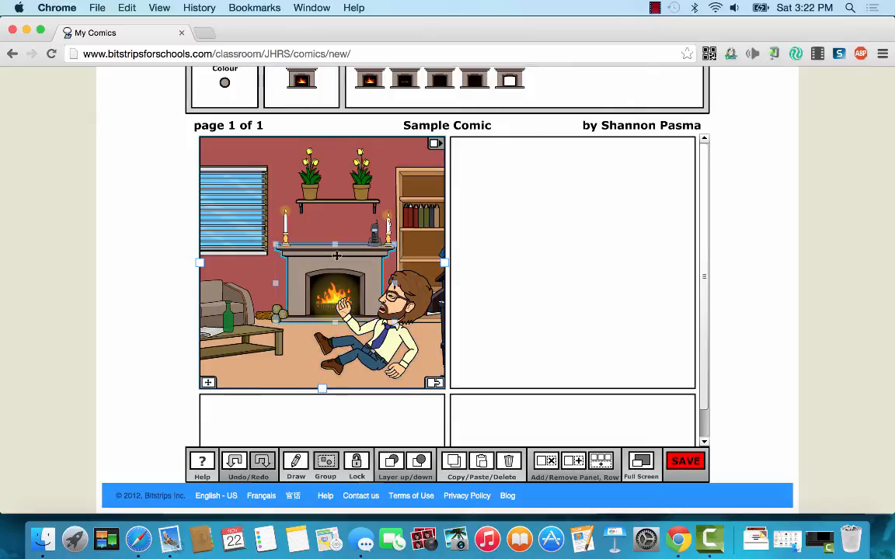
left_click(418, 463)
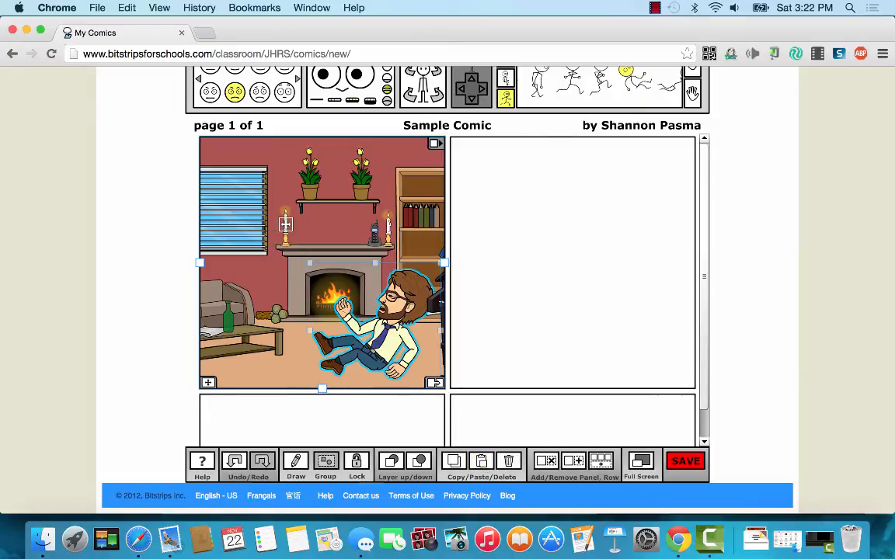
Unlock the two candles on the fireplace mantel in the first panel and delete them both
left_click(282, 229)
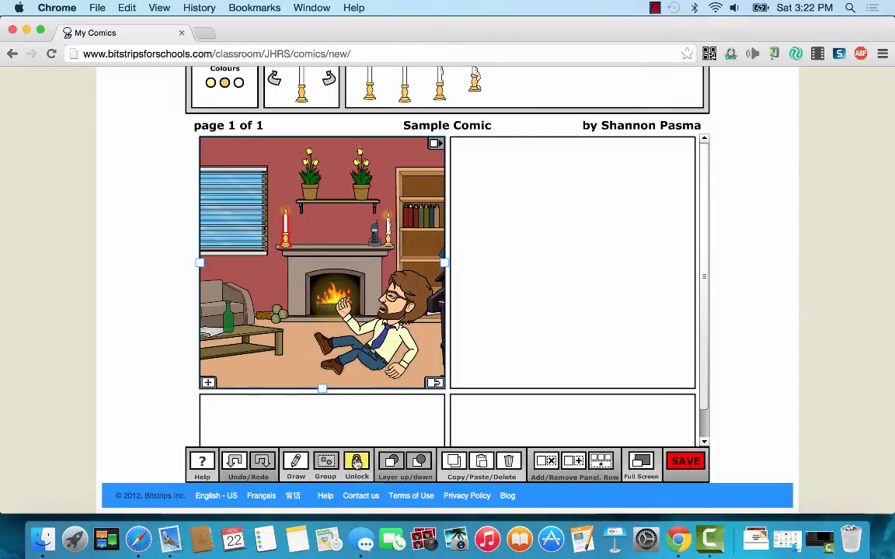
left_click(358, 464)
left_click(509, 461)
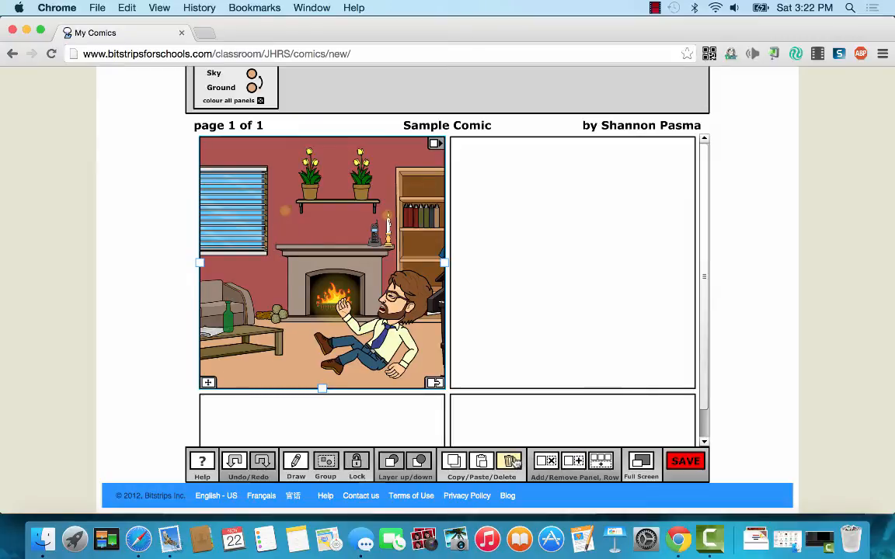
left_click(385, 239)
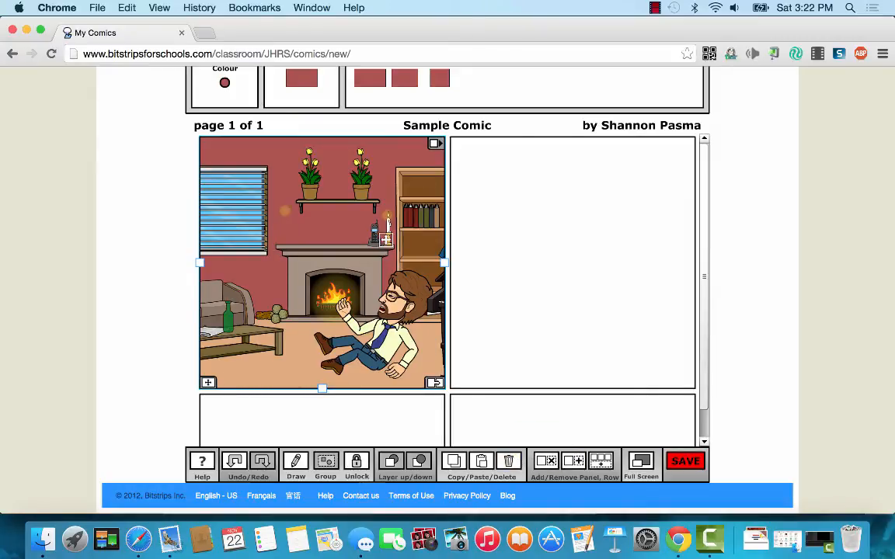
left_click(387, 225)
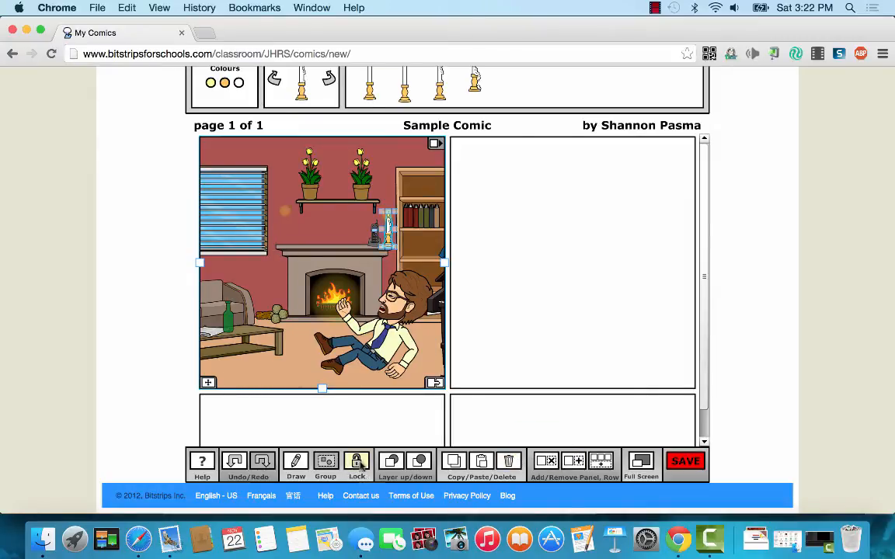
left_click(509, 461)
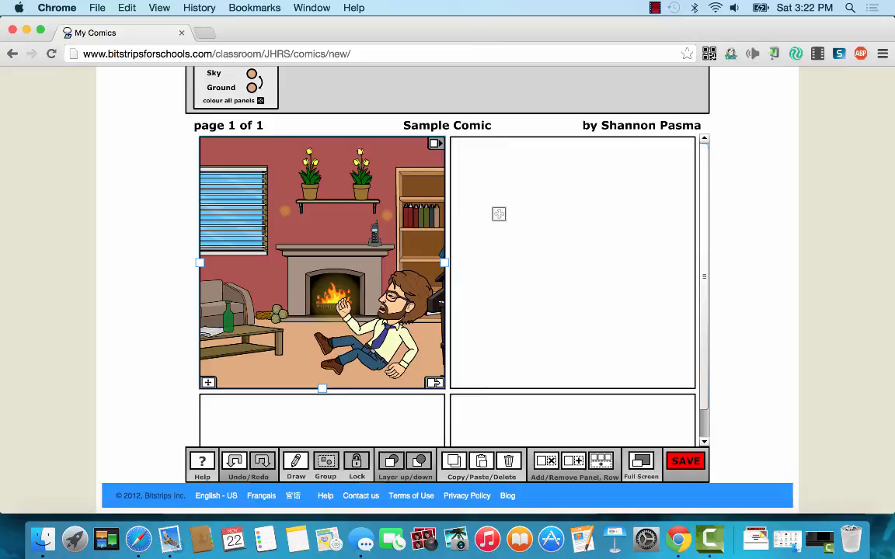
Move the living-room panel one position later in the comic and return it to first place
left_click(432, 147)
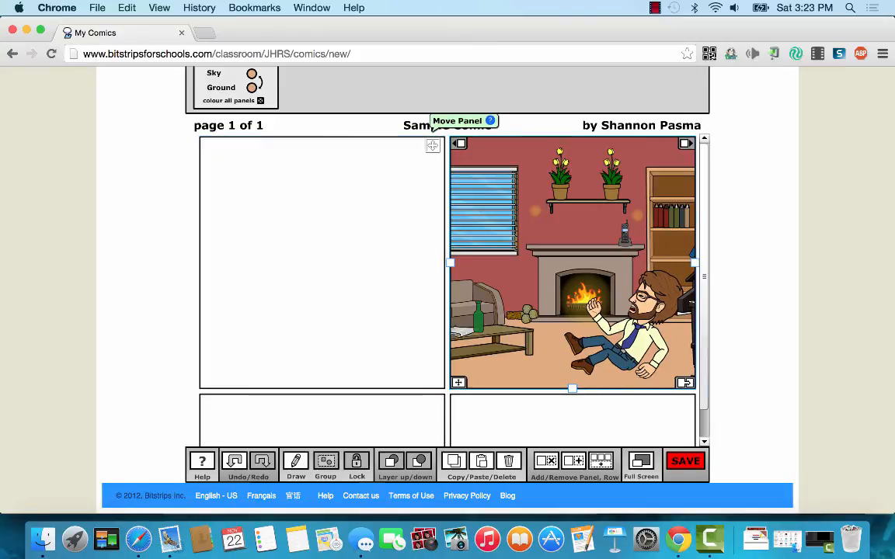
left_click(461, 145)
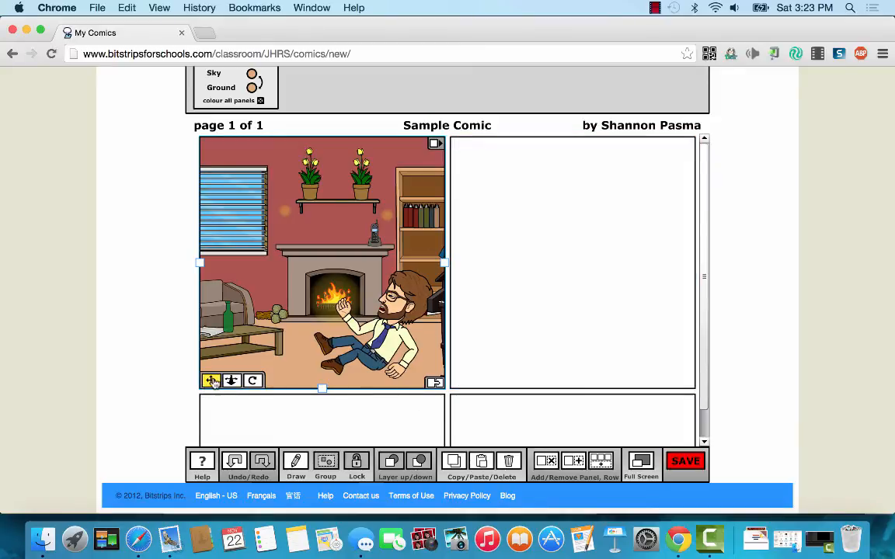
Shift the first panel's whole scene left to bring in the piano and zoom the scene out
left_click_drag(235, 314, 185, 307)
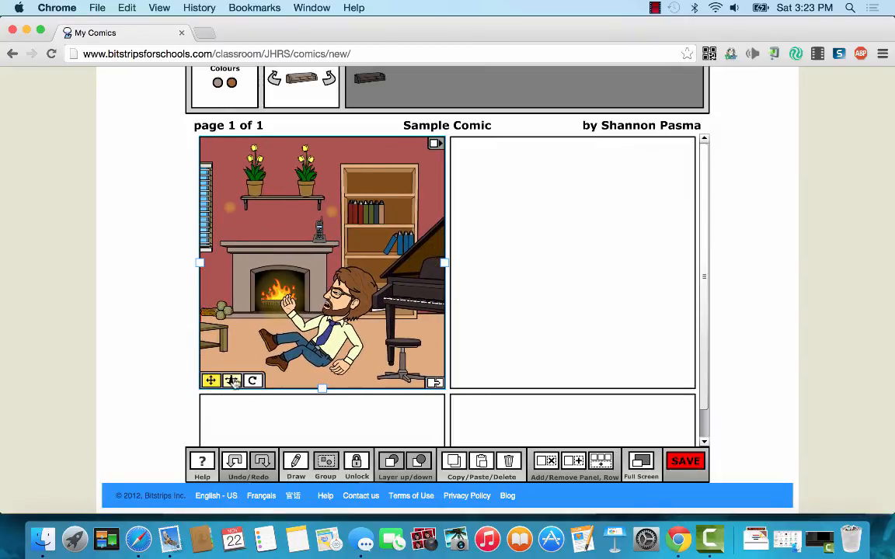
left_click(233, 381)
left_click_drag(244, 348, 242, 296)
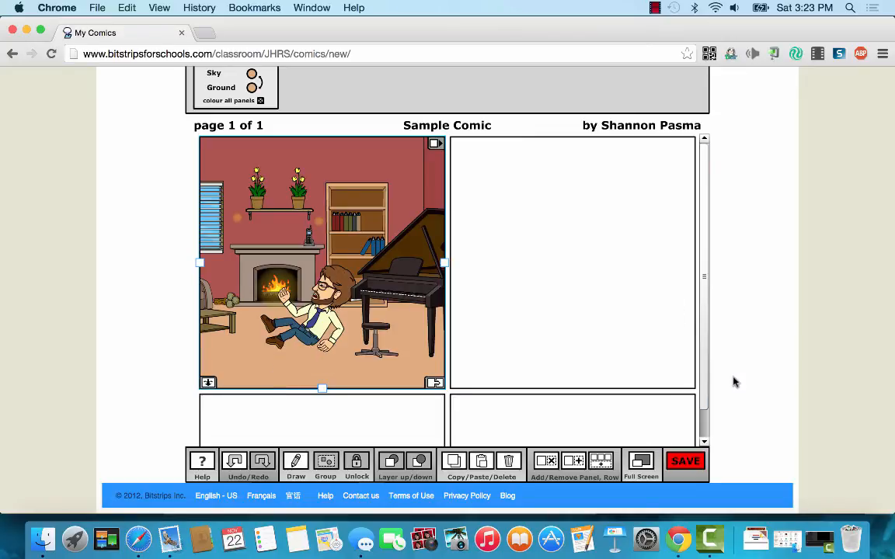
Read the explanation of the Comic Builder's help popups and close it
scroll(731, 342, "up", 5)
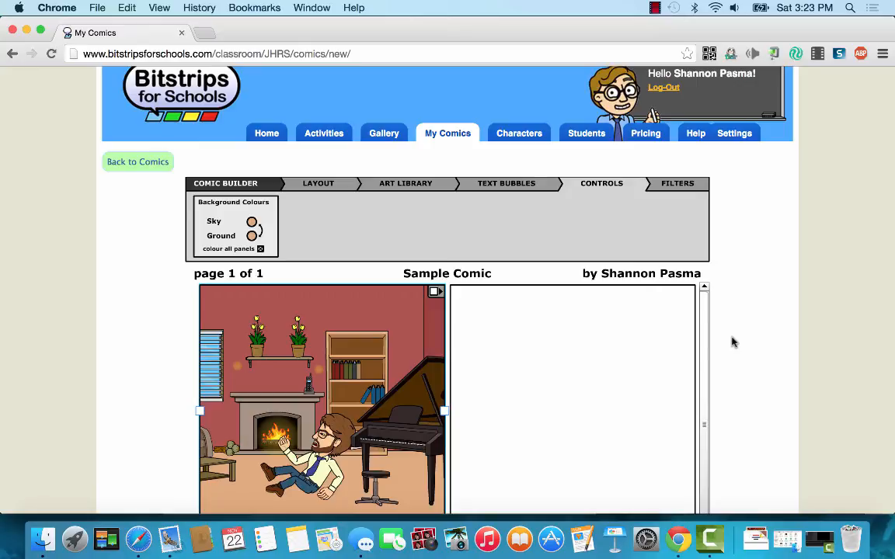
scroll(731, 342, "down", 5)
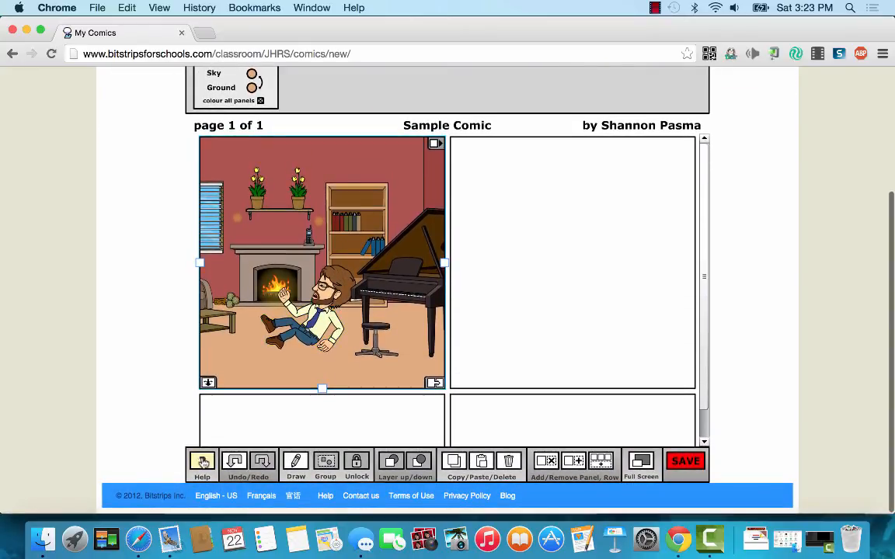
mouse_move(203, 462)
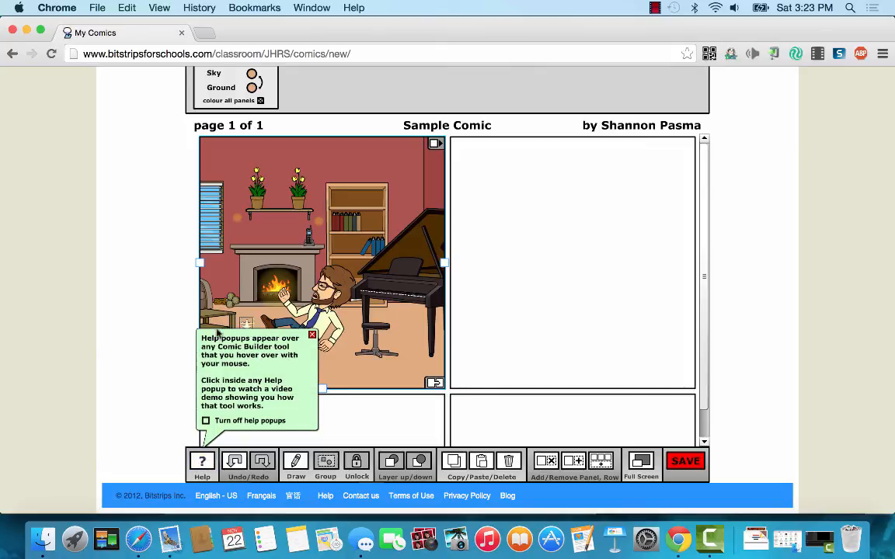
left_click(312, 336)
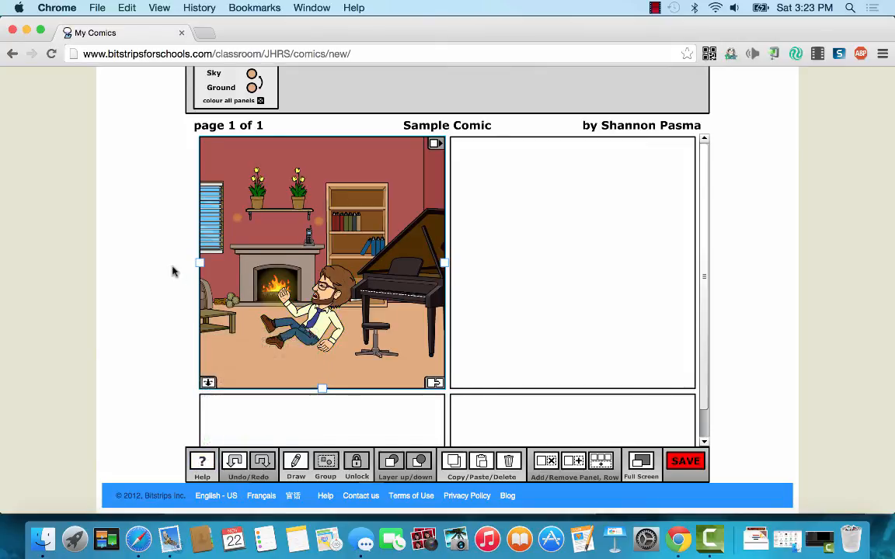
Open the "Working with panels" help video for adding panels in the layout options and close it
scroll(171, 269, "up", 4)
left_click(320, 178)
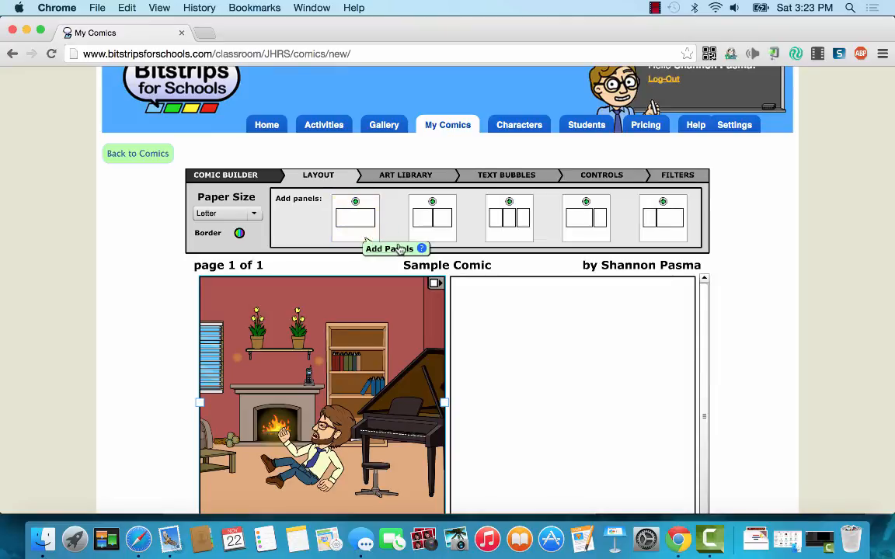
left_click(404, 247)
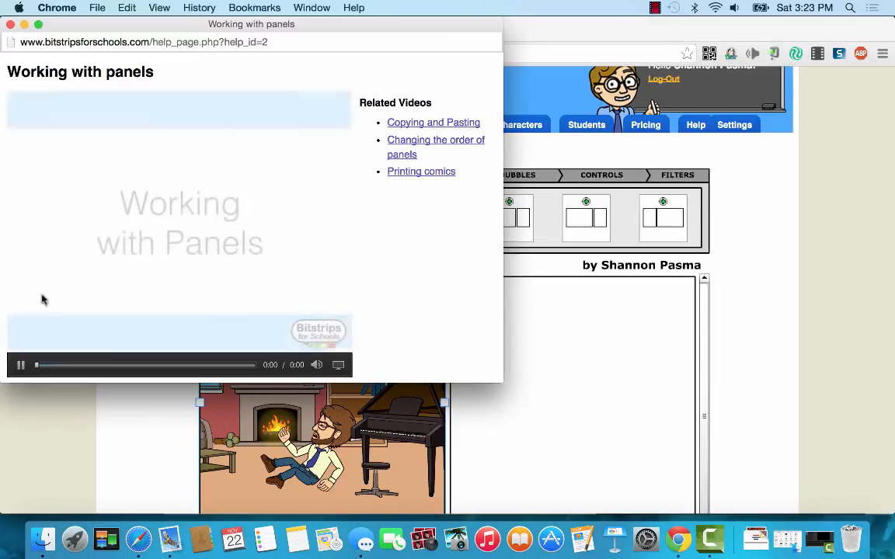
left_click(10, 25)
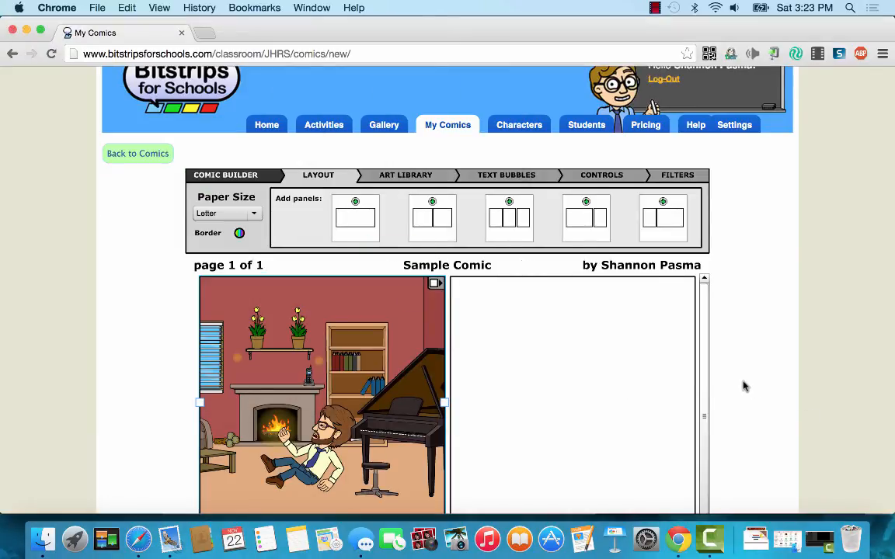
Save the comic and view its saved page down to the comment, share, download and print options
scroll(735, 382, "down", 3)
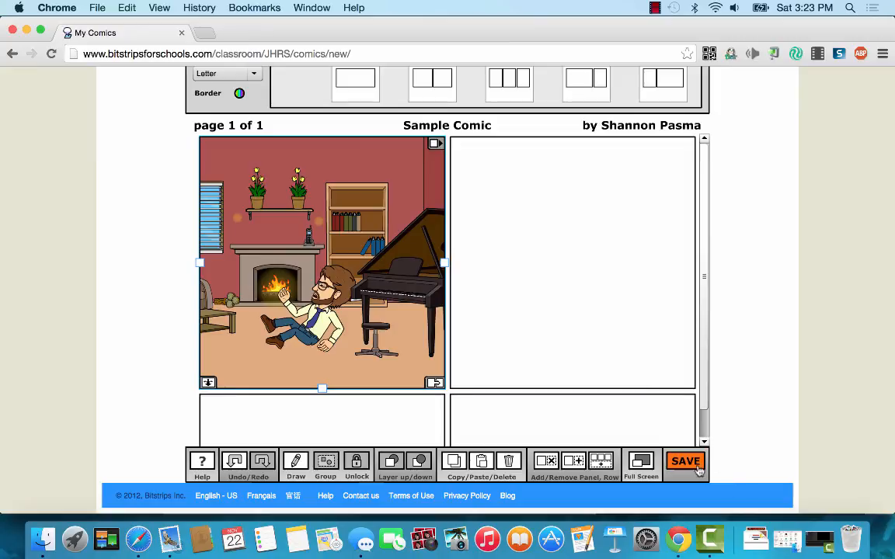
left_click(687, 463)
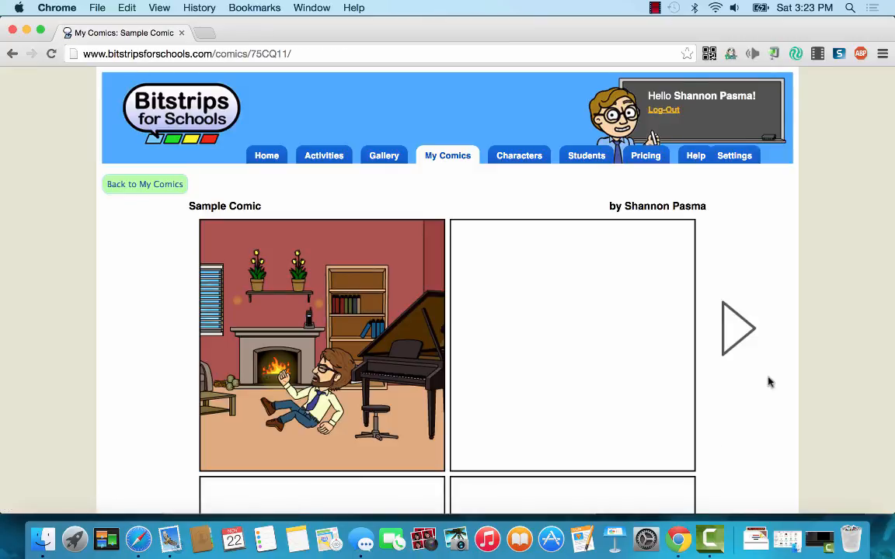
scroll(769, 381, "down", 10)
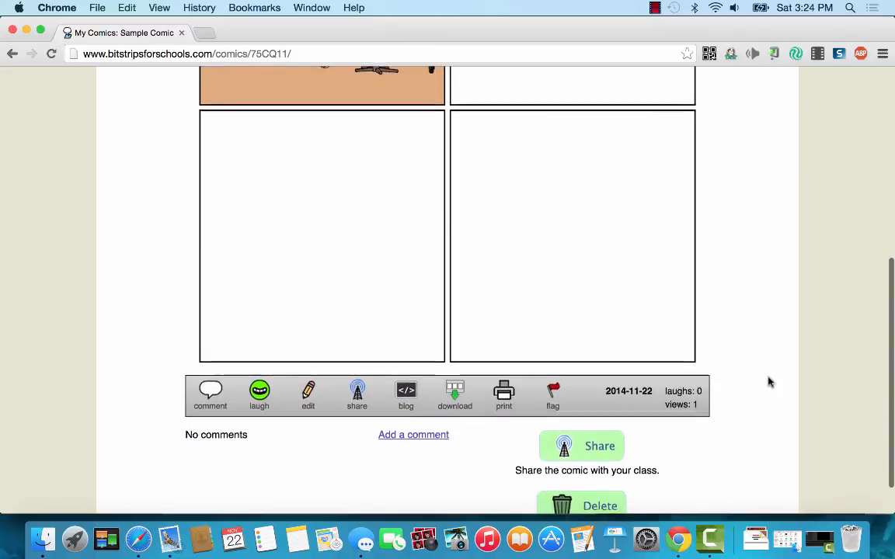